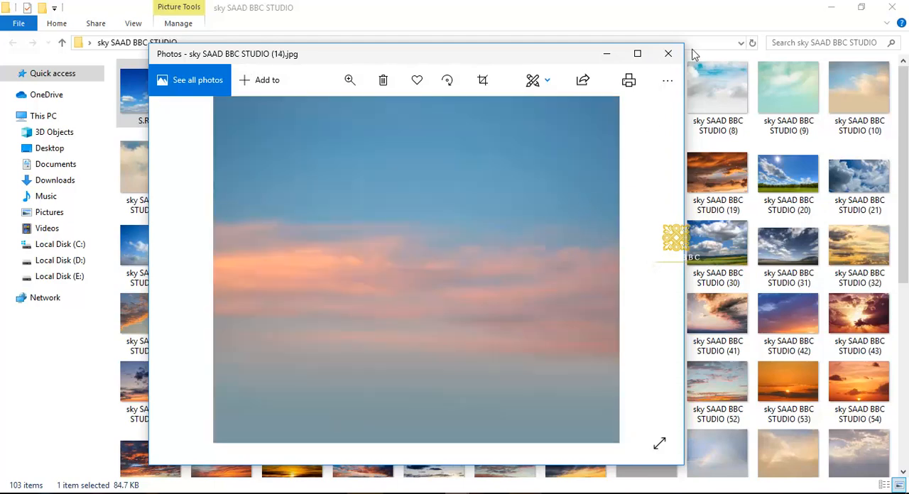
Step: Close the photo preview, look through the images in the sky SAAD BBC STUDIO folder, and switch to Photoshop
click(667, 54)
scroll(434, 213, down, 3)
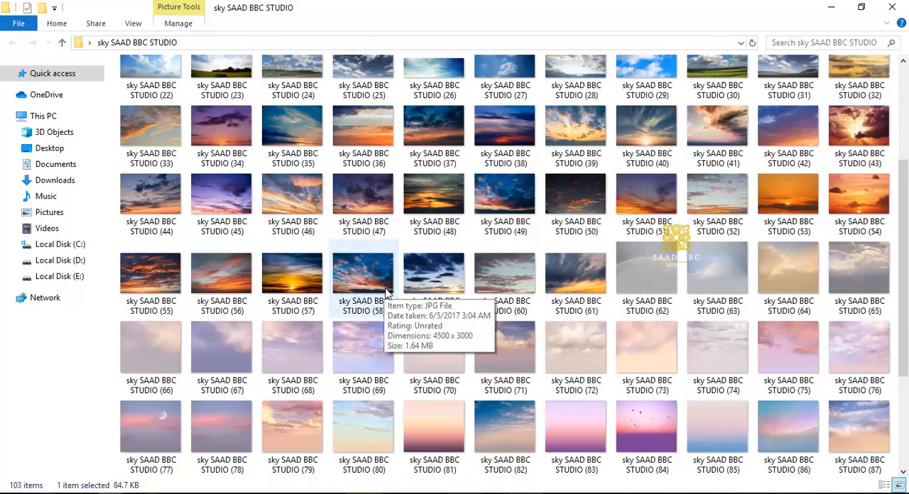
scroll(387, 291, up, 3)
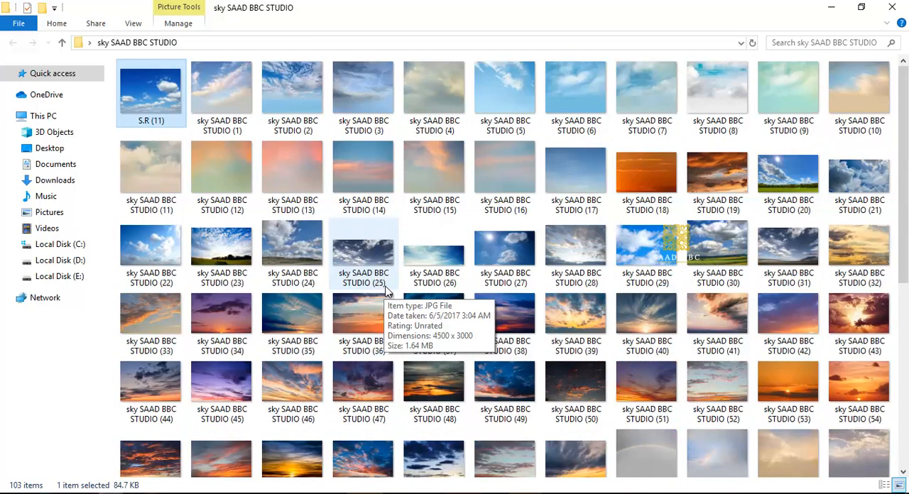
scroll(387, 291, down, 5)
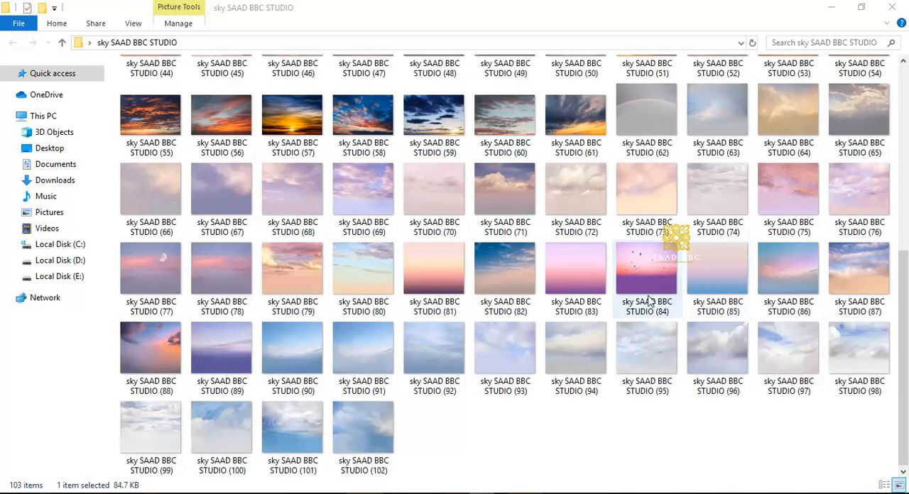
scroll(658, 270, up, 5)
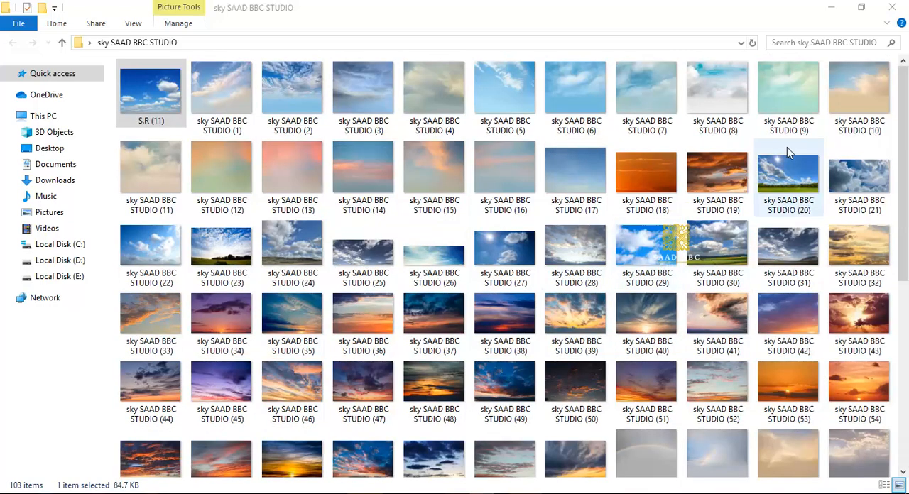
click(831, 7)
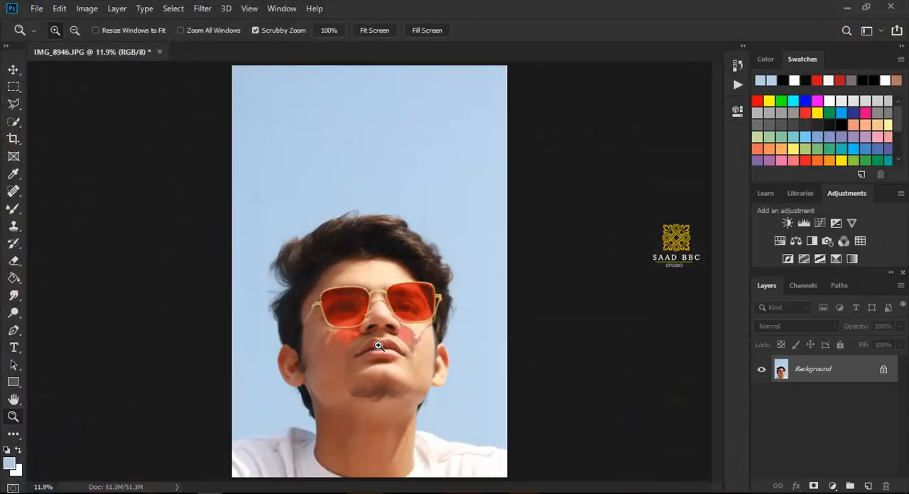
Step: Select the blue sky around the man with Color Range, trying samples of the forehead and hair before resampling the sky
drag(378, 345, 357, 331)
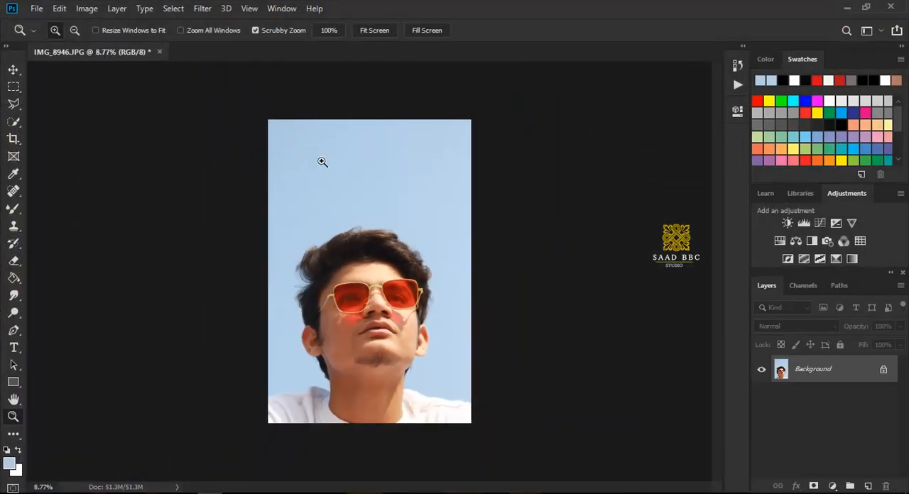
drag(347, 153, 371, 180)
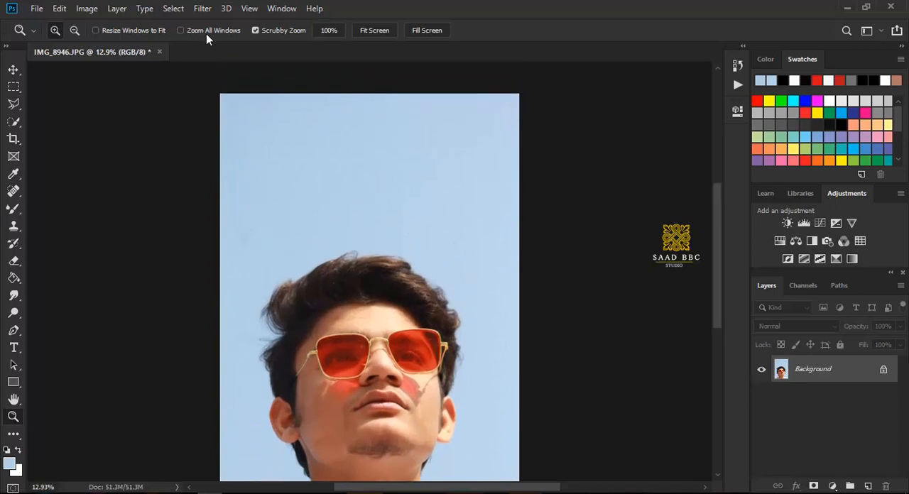
click(173, 8)
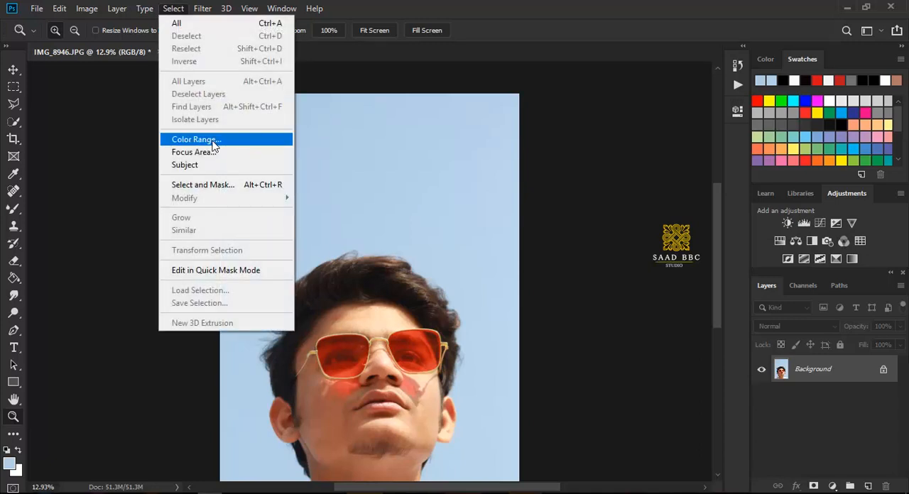
click(195, 140)
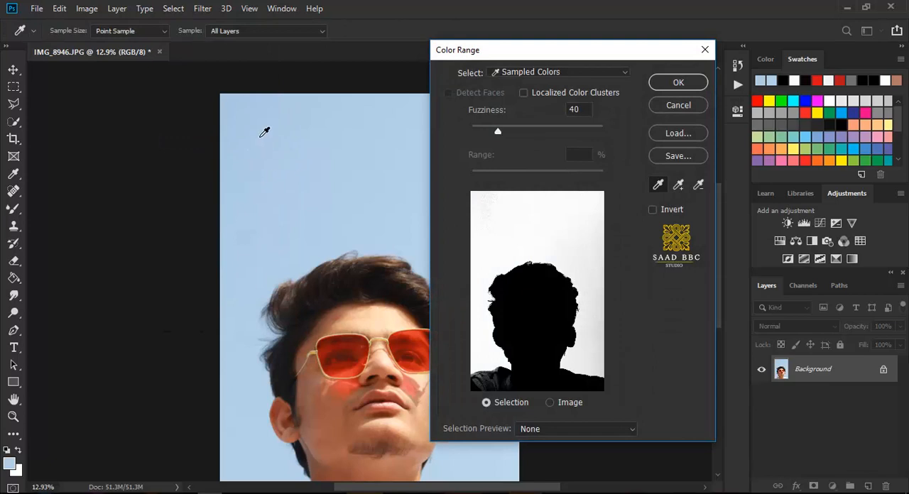
click(283, 159)
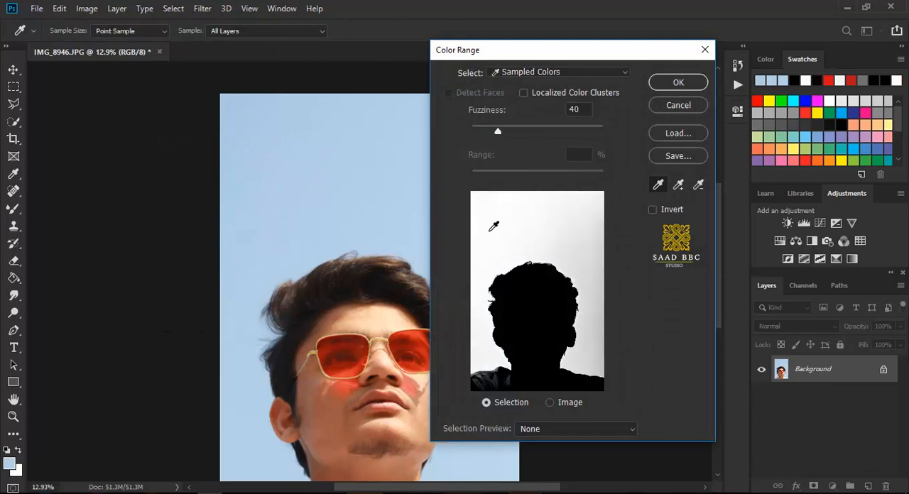
click(372, 321)
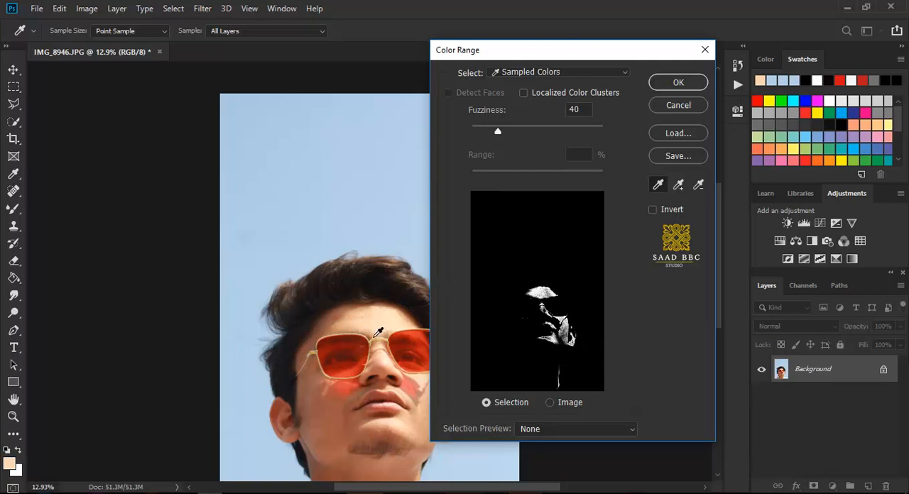
click(365, 281)
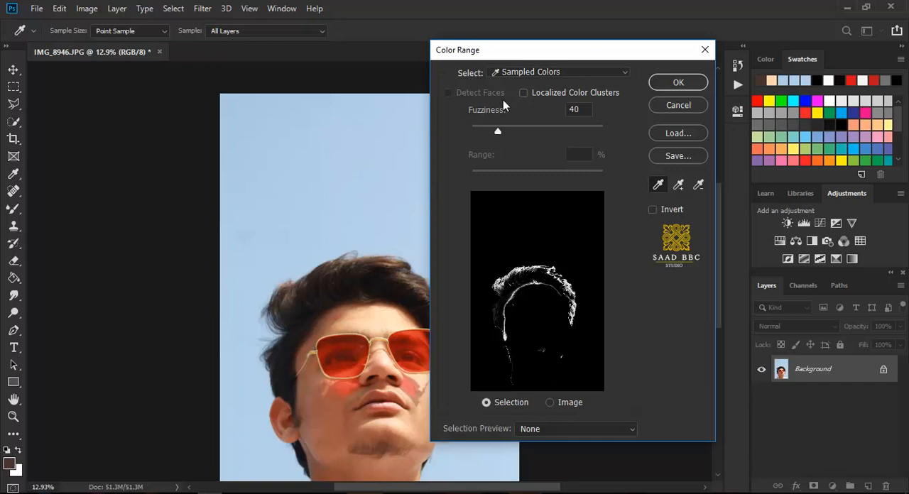
click(311, 183)
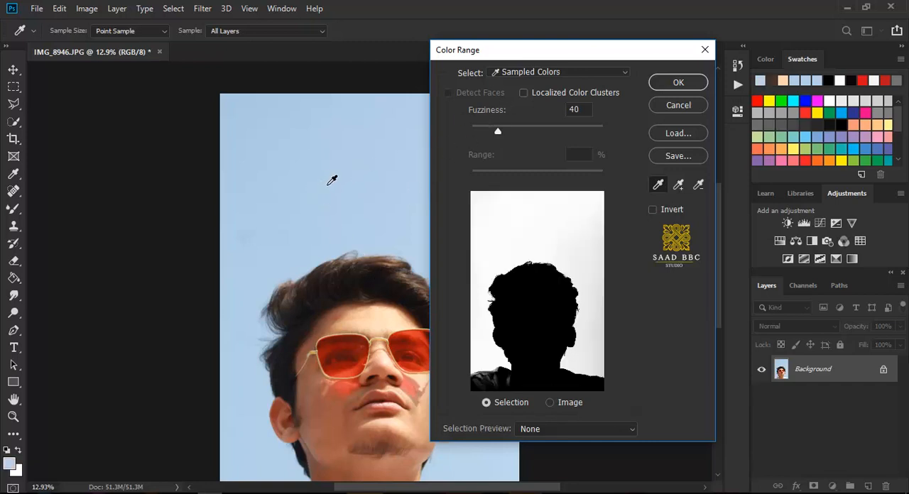
click(680, 83)
key(z)
scroll(419, 213, down, 1)
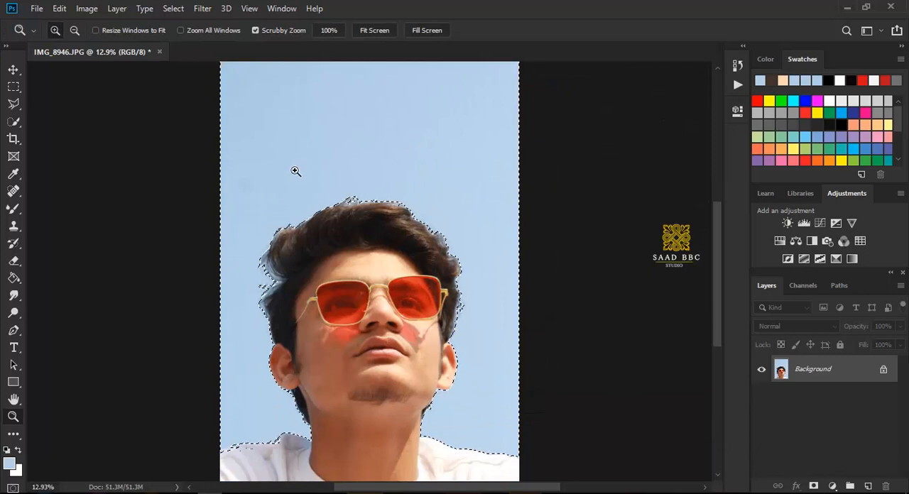
Step: Refine the sky selection's edge beside the neck in Select and Mask, using the Refine Edge brush at size 90
click(12, 125)
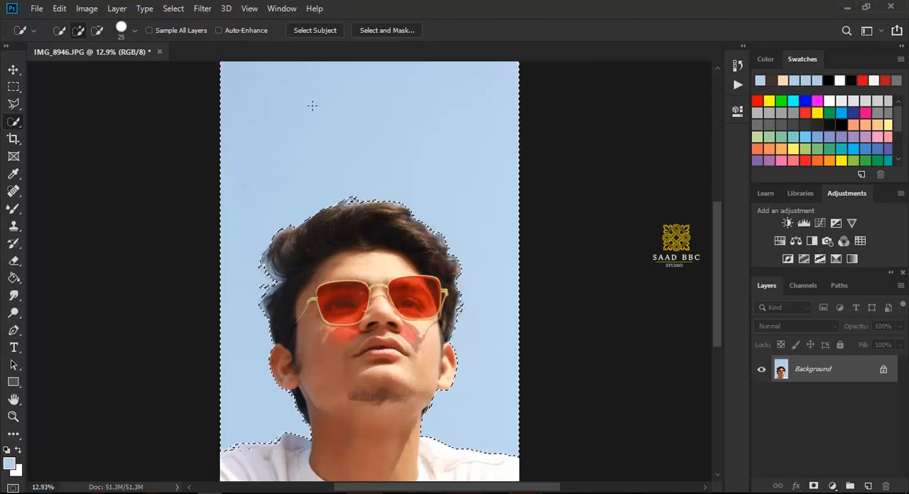
click(387, 31)
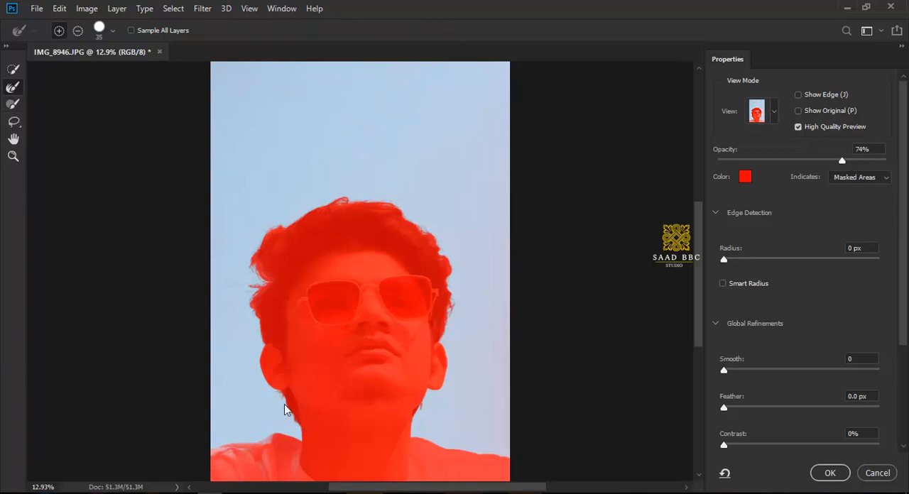
key(bracketright)
key(bracketright)
key(bracketright)
key(bracketright)
key(bracketright)
key(bracketright)
key(bracketright)
key(bracketright)
key(bracketleft)
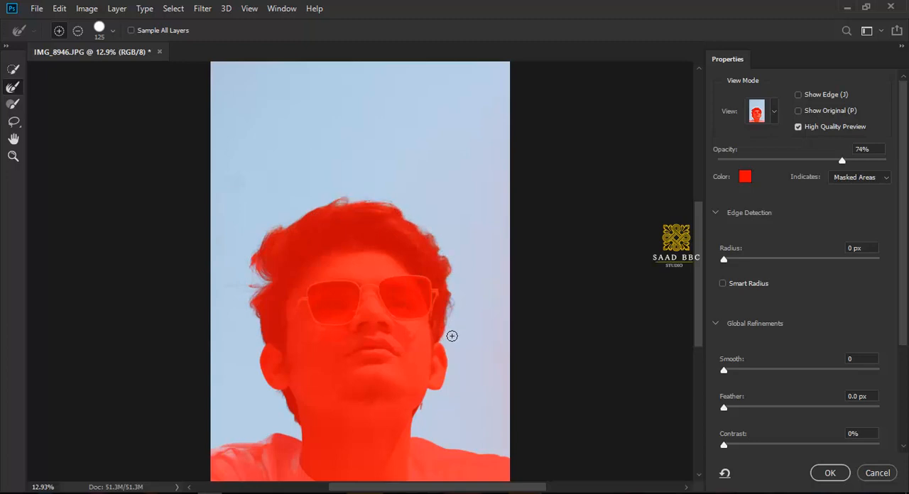
key(bracketleft)
key(bracketleft)
drag(421, 419, 417, 420)
key(space)
drag(372, 470, 405, 439)
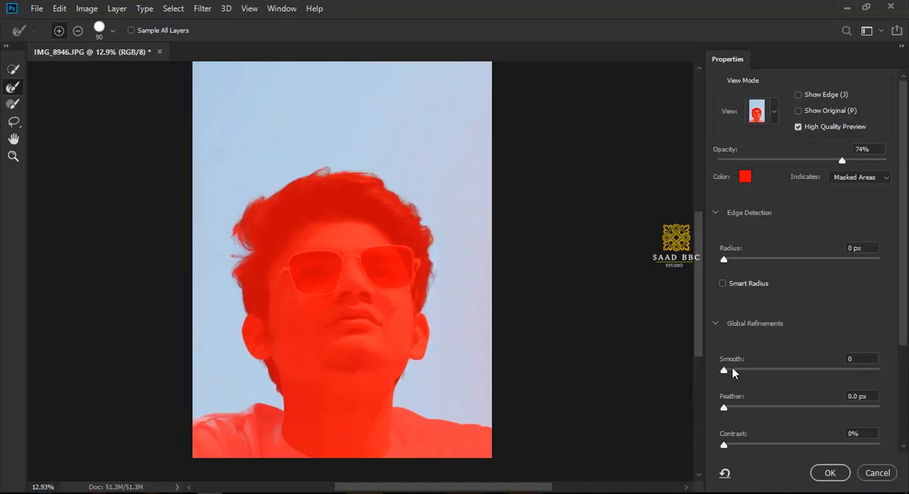
Step: Raise the Smooth and Contrast refinements of the sky selection and apply the refined selection
drag(732, 369, 730, 369)
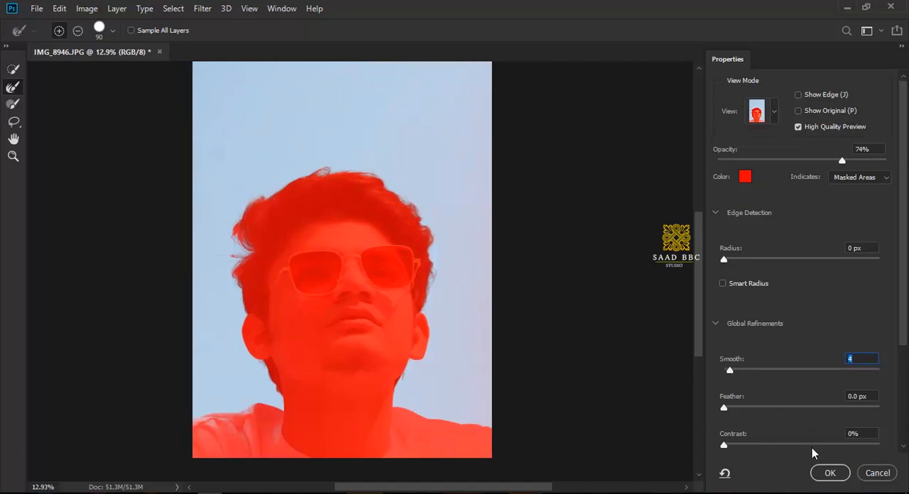
click(763, 444)
click(828, 473)
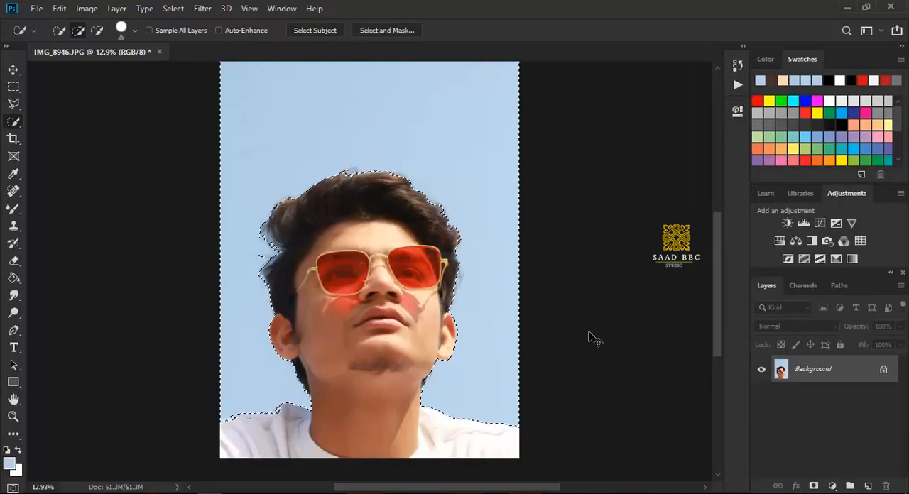
Step: Copy the selected sky to a new layer and check the cut-out by hiding and reshowing the Background layer
key(ctrl+j)
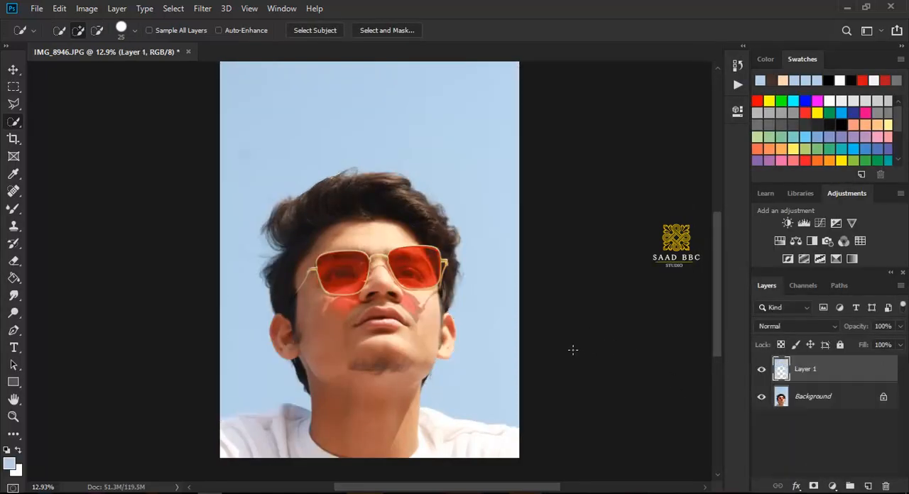
scroll(566, 366, up, 1)
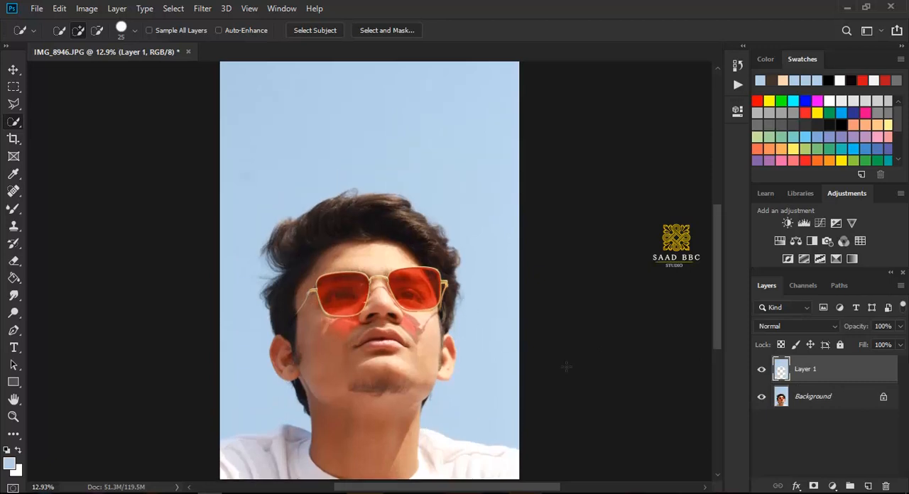
click(764, 401)
click(764, 401)
click(764, 402)
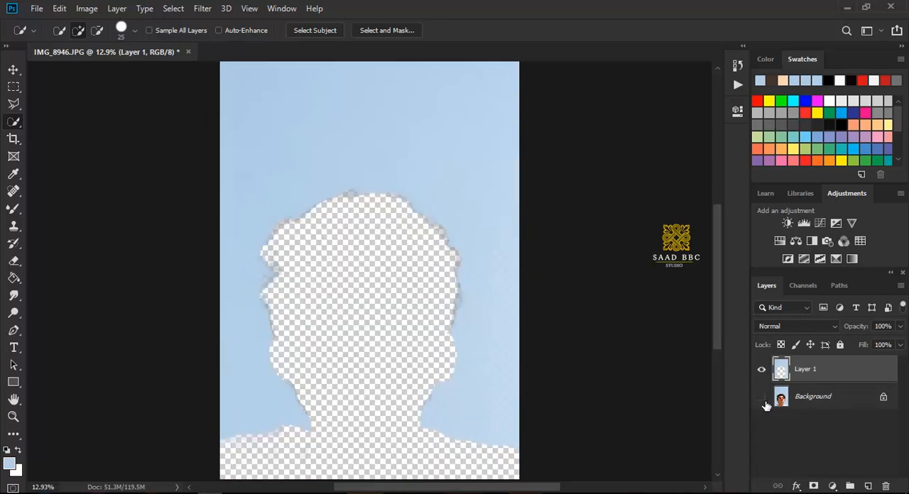
click(762, 400)
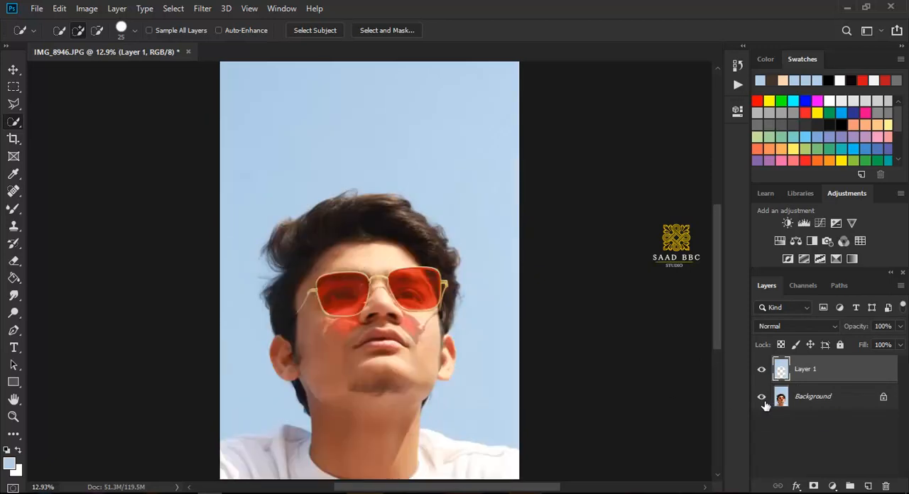
Step: Open the image sky SAAD BBC STUDIO (60).jpg from the sky SAAD BBC STUDIO folder on the Desktop
click(37, 9)
click(43, 36)
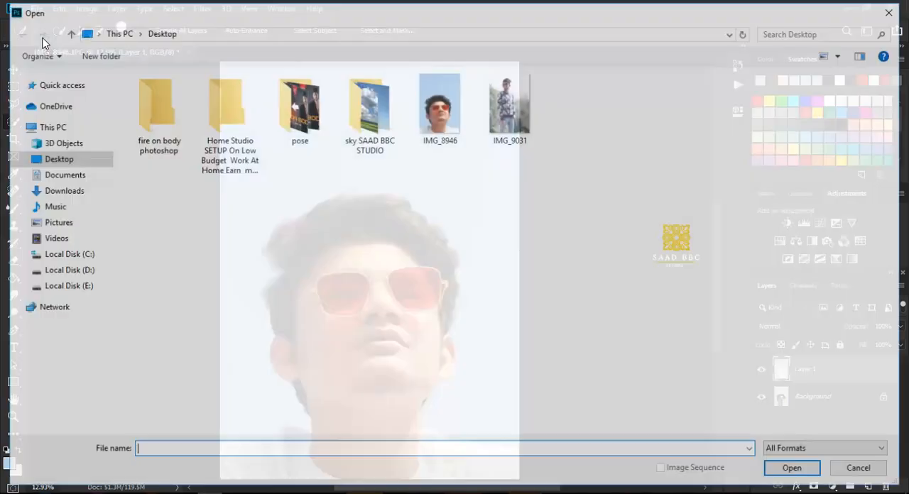
double_click(366, 103)
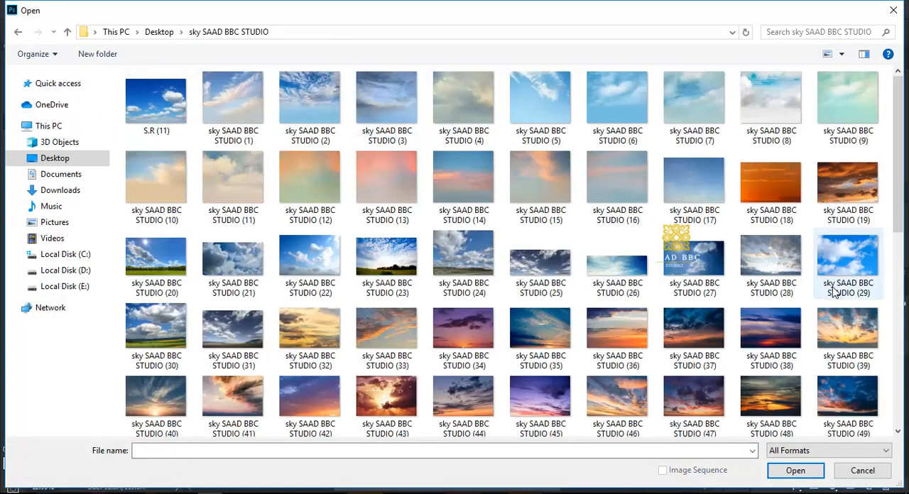
scroll(835, 293, down, 5)
scroll(836, 291, up, 2)
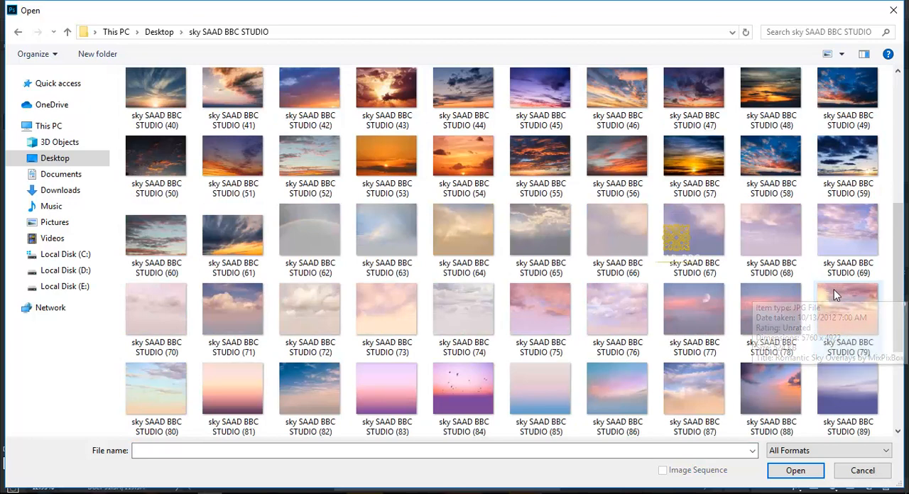
click(154, 163)
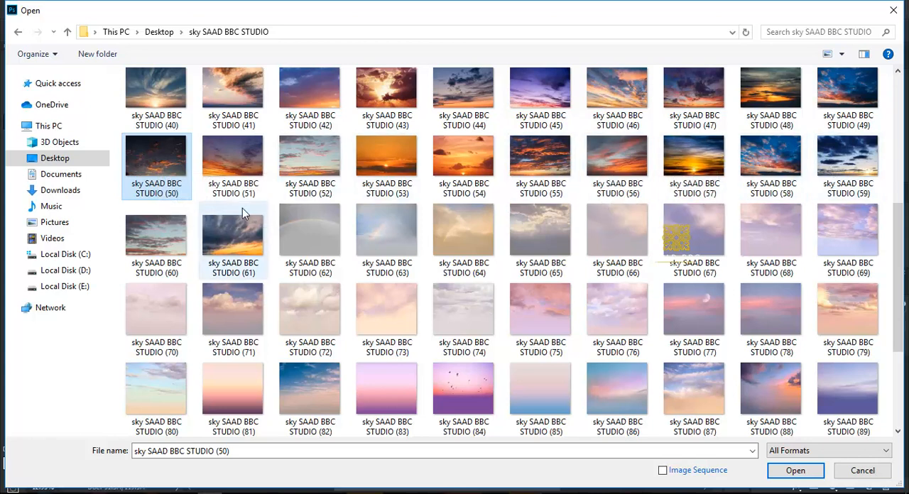
double_click(149, 181)
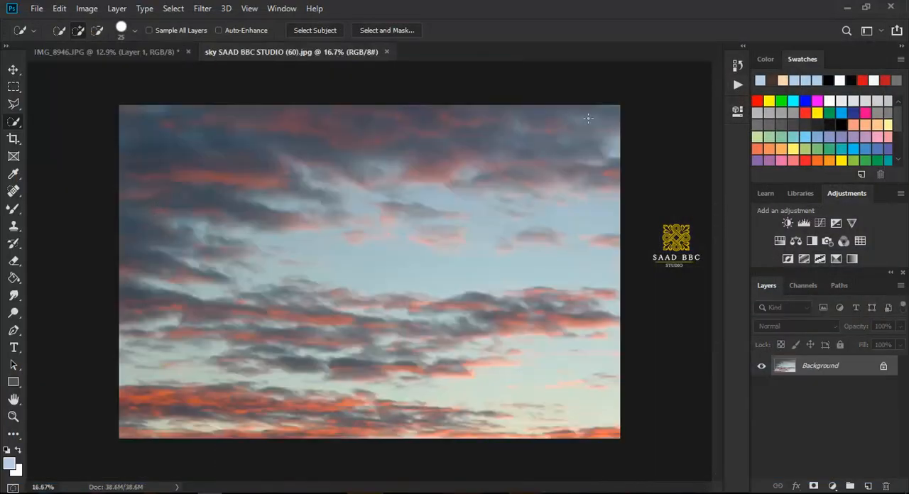
Step: Bring the whole cloudy sky image into the IMG_8946.JPG portrait as a layer and enlarge it to about 149%
key(ctrl+a)
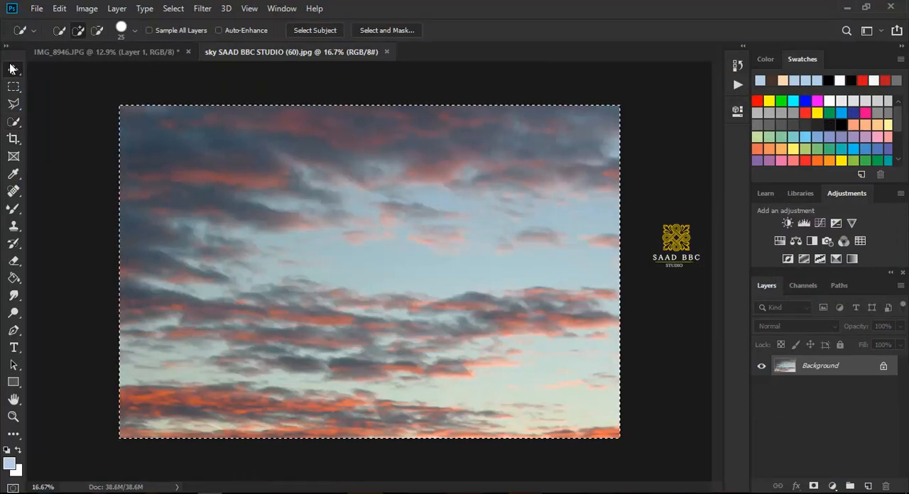
key(v)
drag(154, 132, 306, 87)
drag(396, 326, 425, 454)
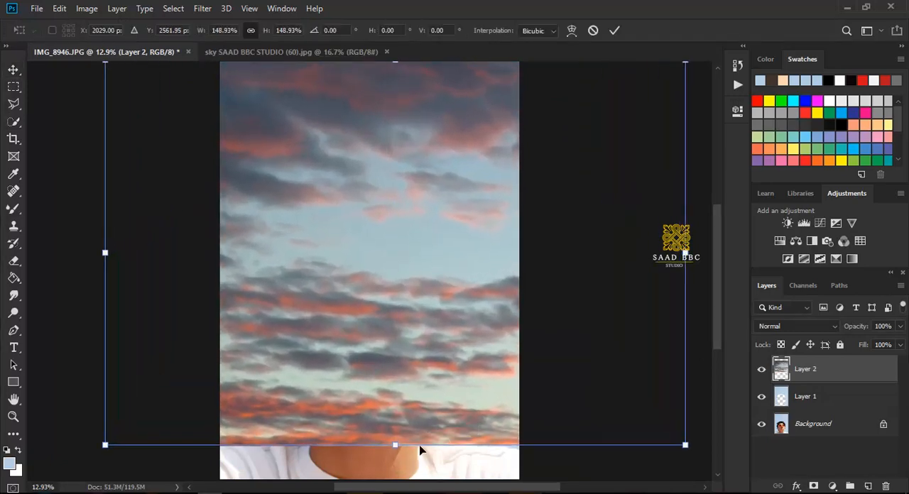
click(615, 31)
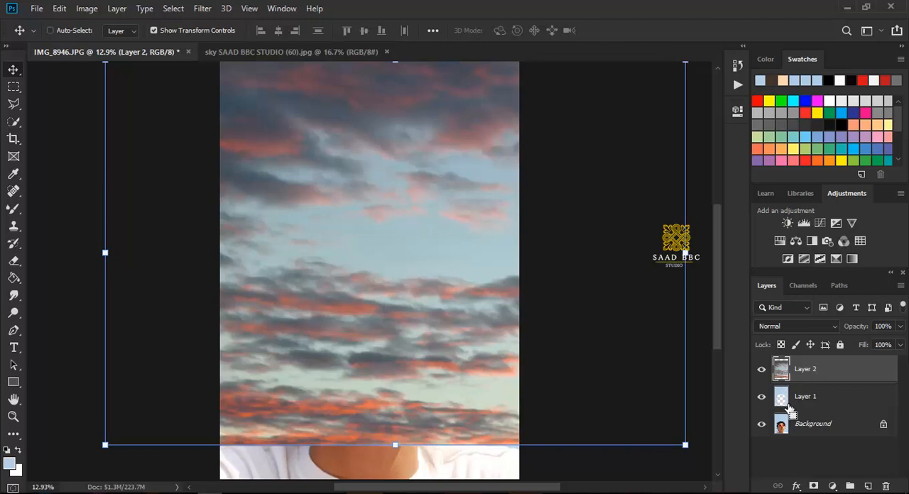
Step: Load Layer 1's outline as a selection, copy that area of the cloudy sky to a new layer, and hide Layer 2
ctrl+click(785, 404)
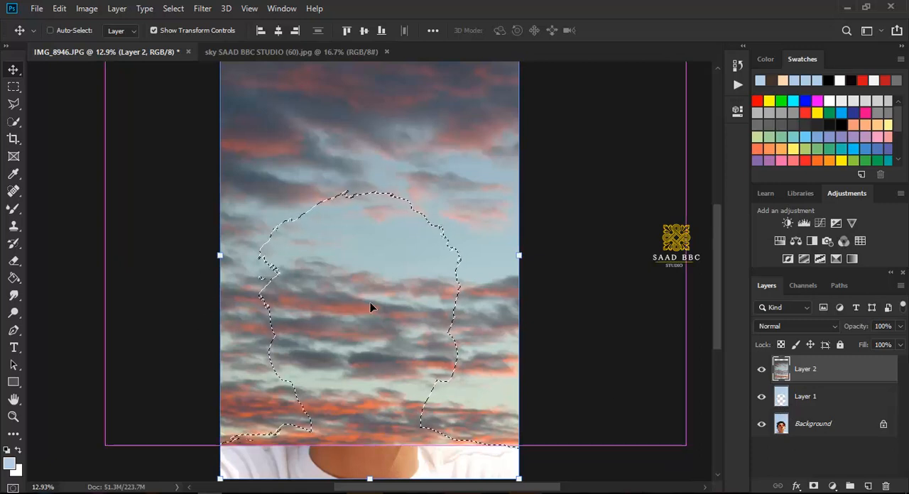
key(ctrl+j)
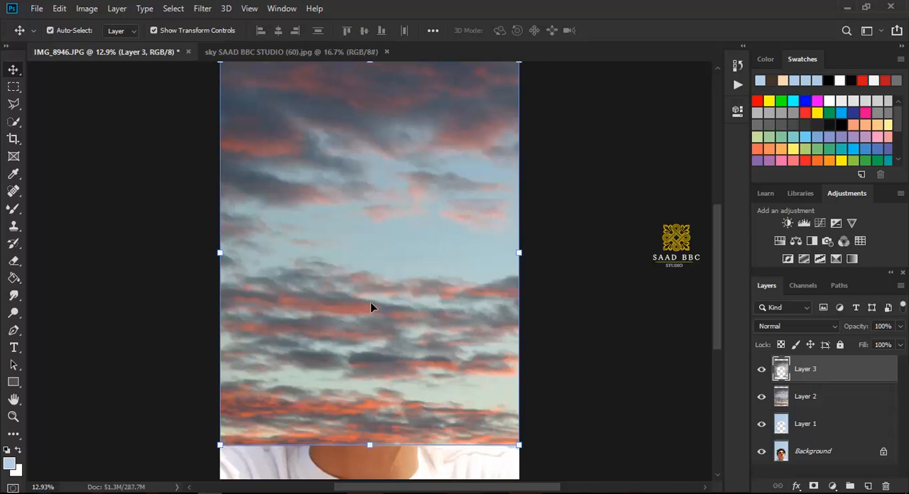
click(762, 397)
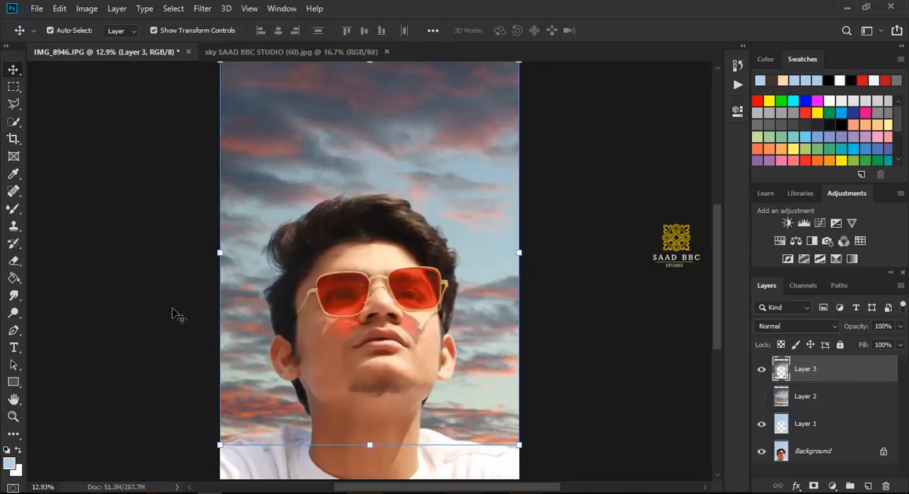
click(12, 418)
drag(413, 405, 386, 378)
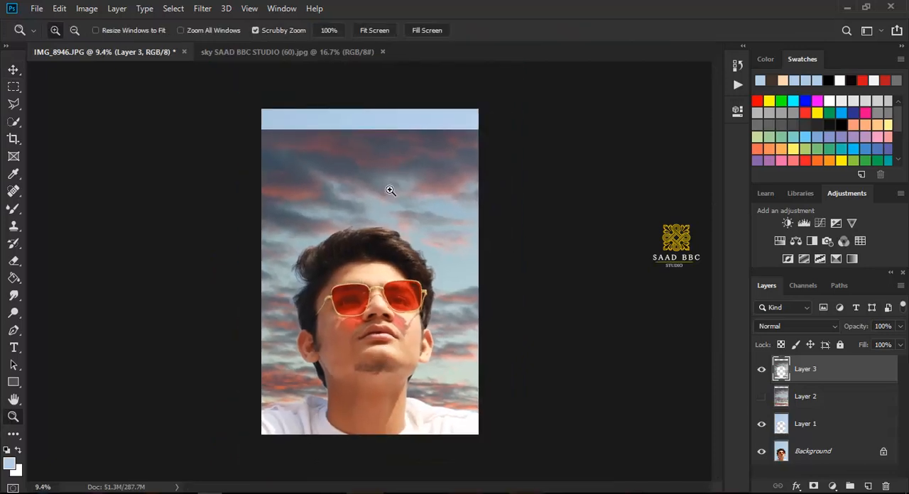
Step: Undo the masked copy of the cloudy sky back to Layer 2 and clear the selection
drag(403, 184, 404, 183)
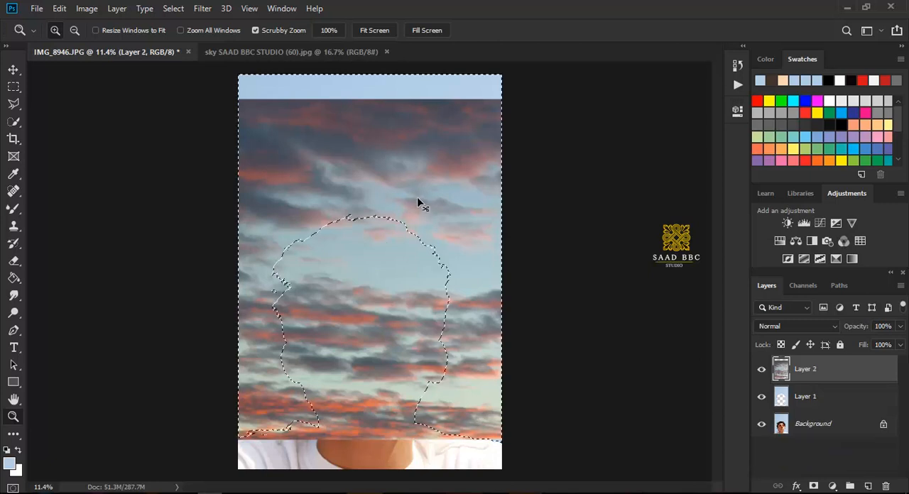
key(m)
key(ctrl+d)
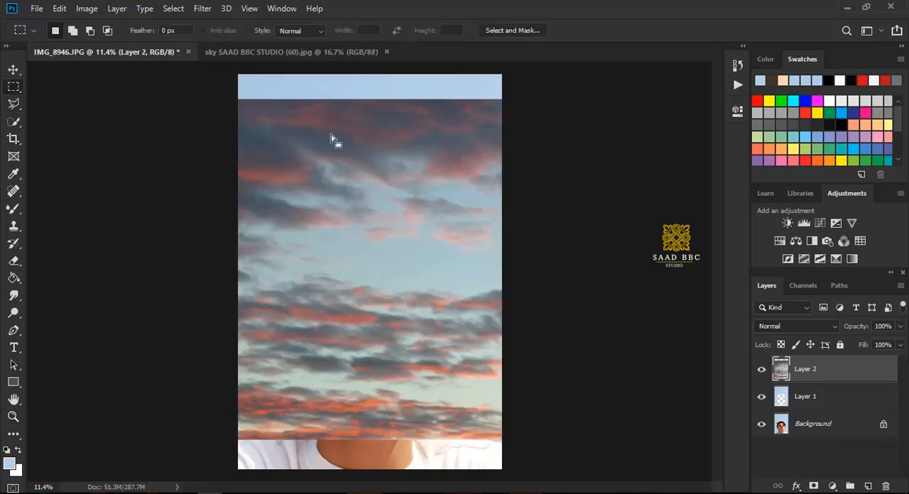
Step: Enlarge Layer 2 to about 107.34% so the cloudy sky reaches the upper edge of the canvas
key(v)
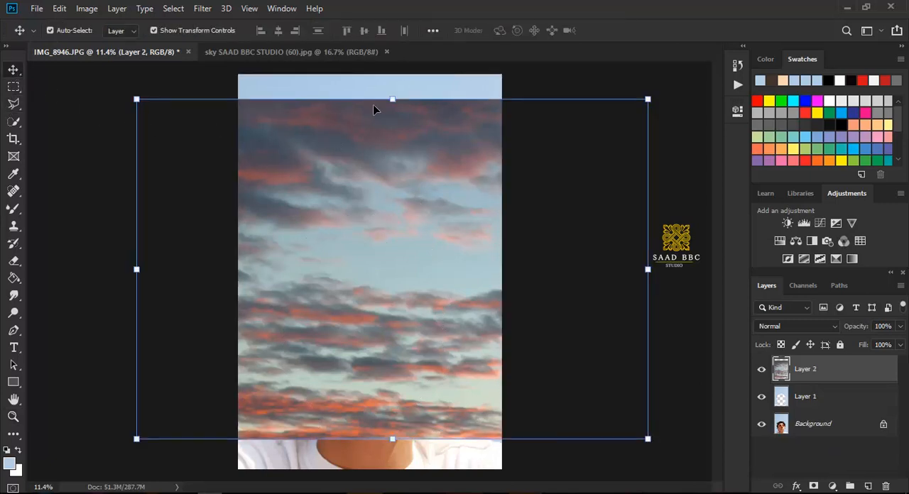
drag(394, 101, 393, 73)
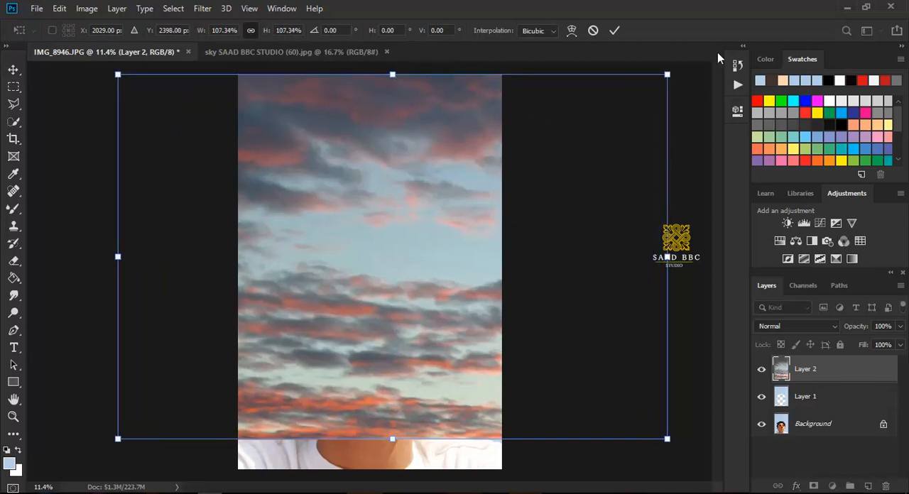
click(611, 33)
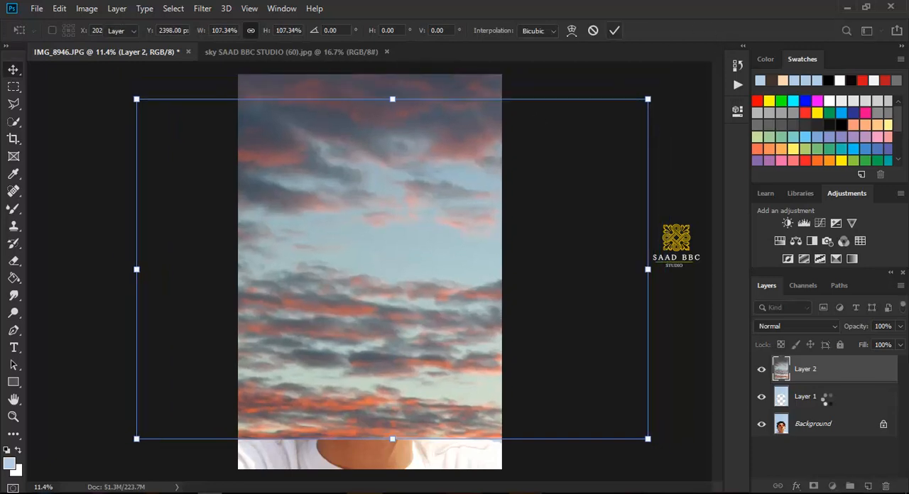
Step: Check Layer 1's cut-out by hiding and reshowing Layer 2 and the Background, and load Layer 1's outline as a selection
click(784, 399)
click(761, 369)
click(761, 424)
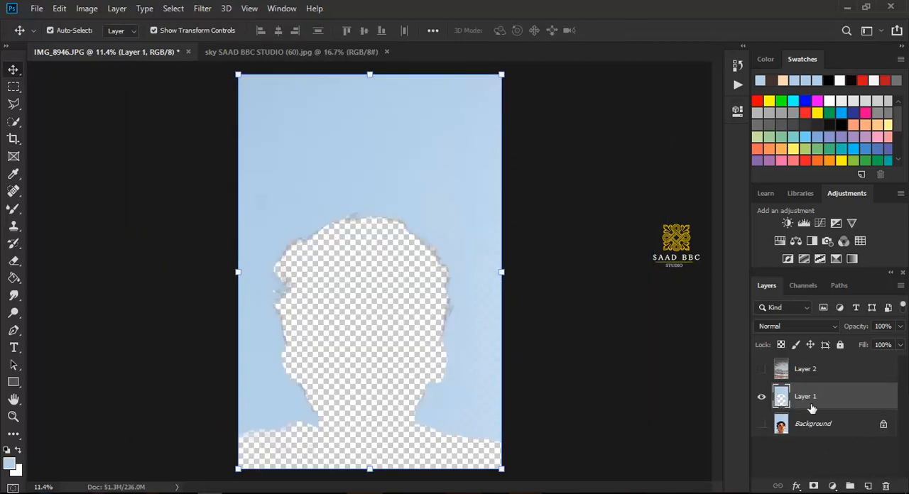
click(761, 424)
click(761, 369)
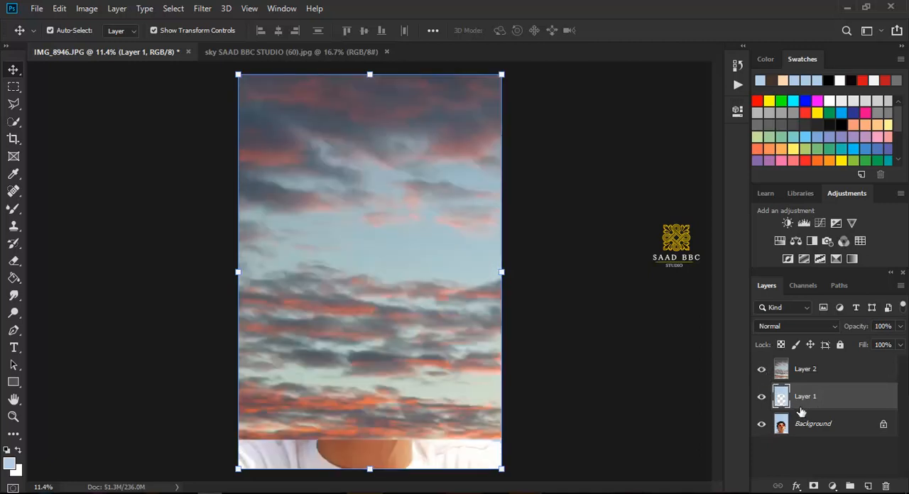
drag(794, 410, 784, 408)
ctrl+click(781, 402)
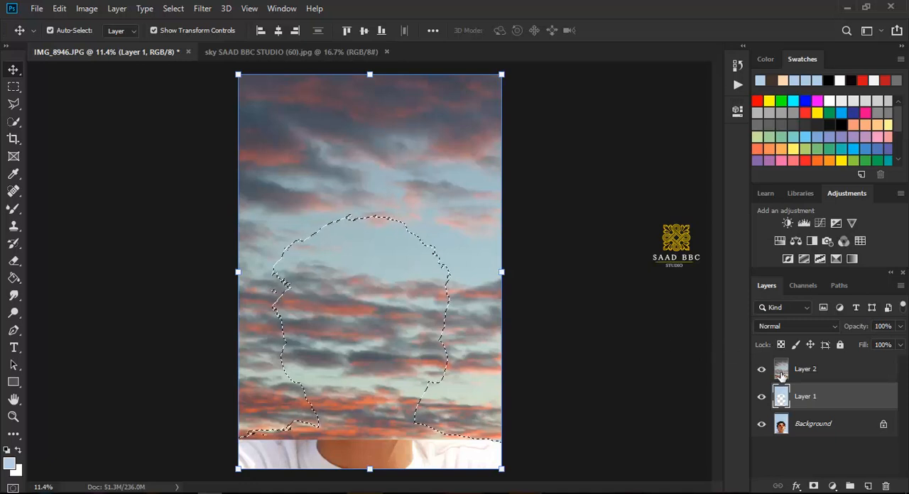
Step: Copy the selected area of the cloudy sky in Layer 2 to a new layer and hide Layer 2
click(785, 379)
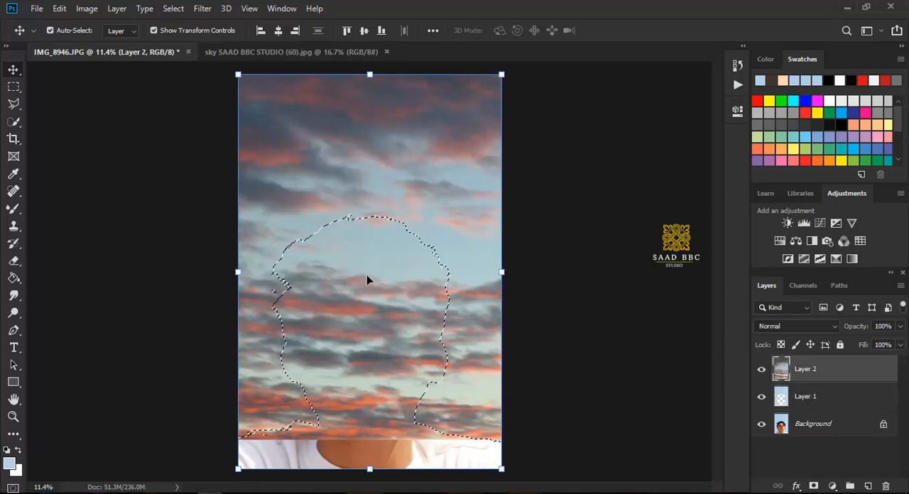
key(ctrl)
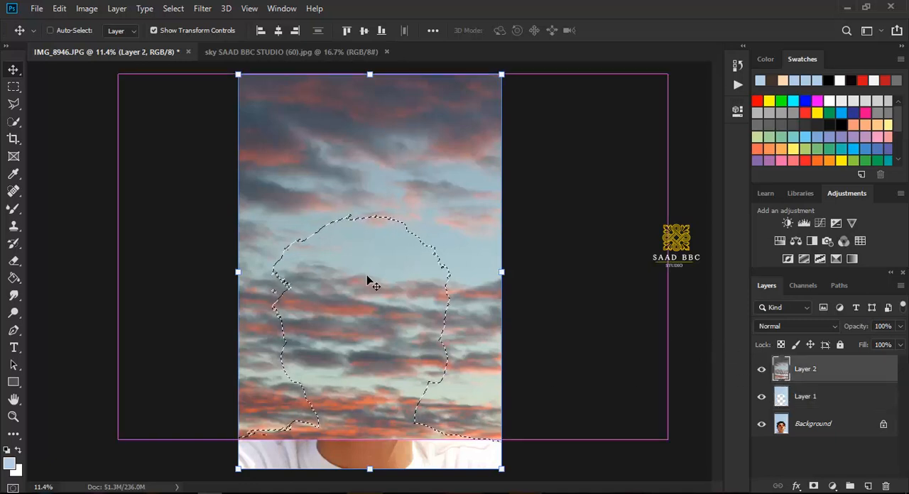
key(ctrl+j)
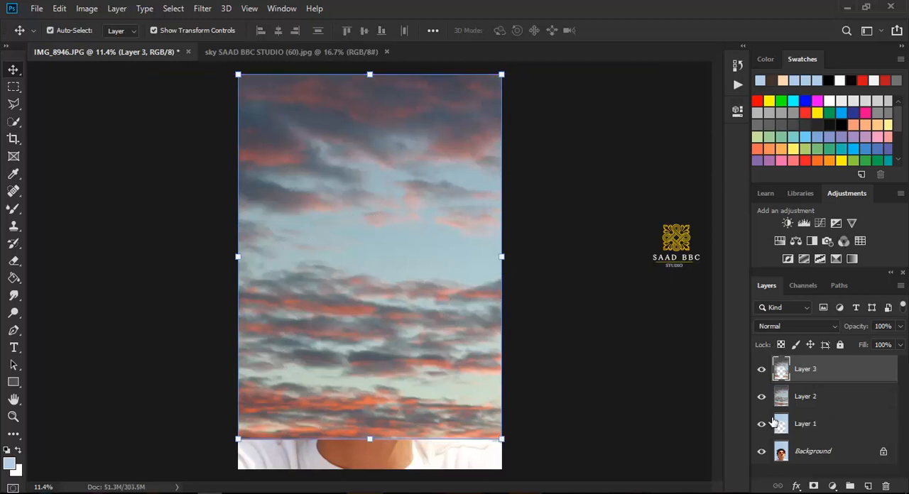
click(761, 396)
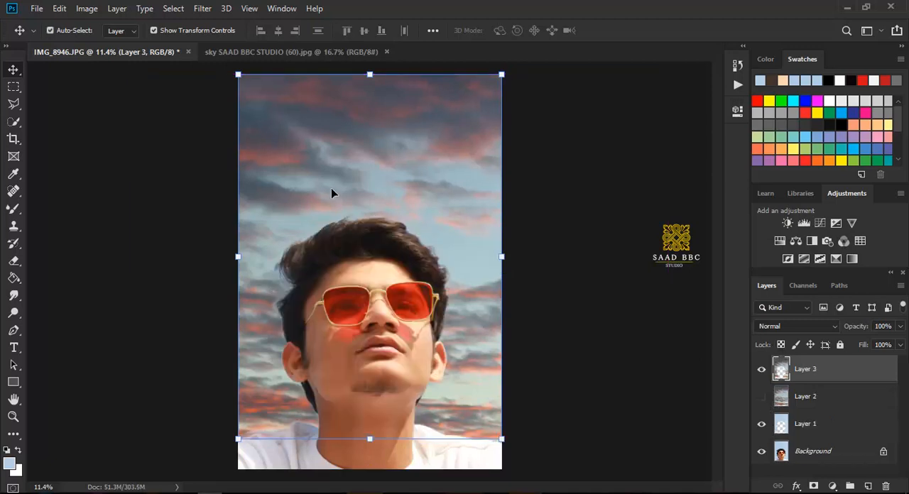
Step: Reduce Layer 3's opacity to 75% and fit the whole portrait in the view
click(898, 328)
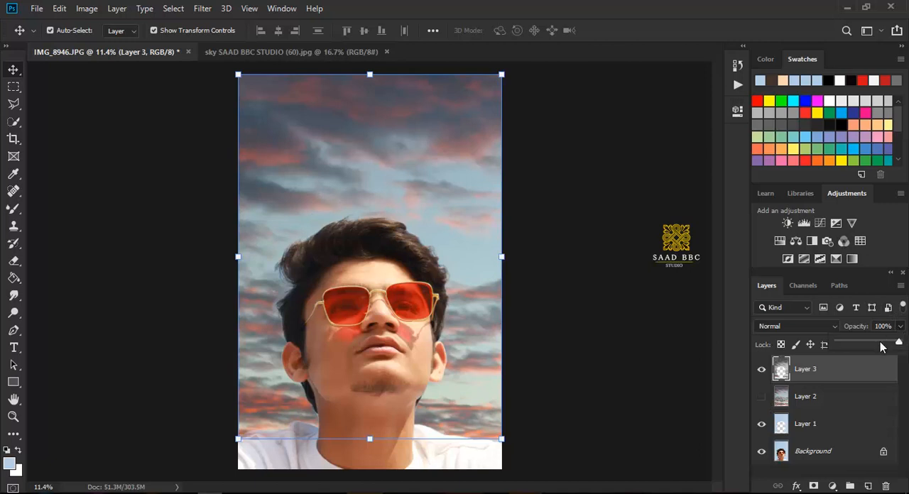
drag(883, 347, 886, 346)
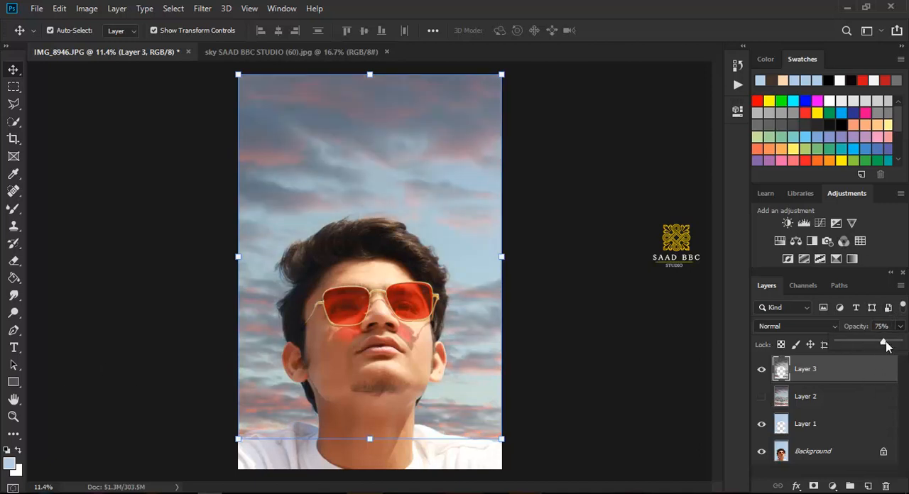
key(z)
right_click(373, 321)
click(398, 326)
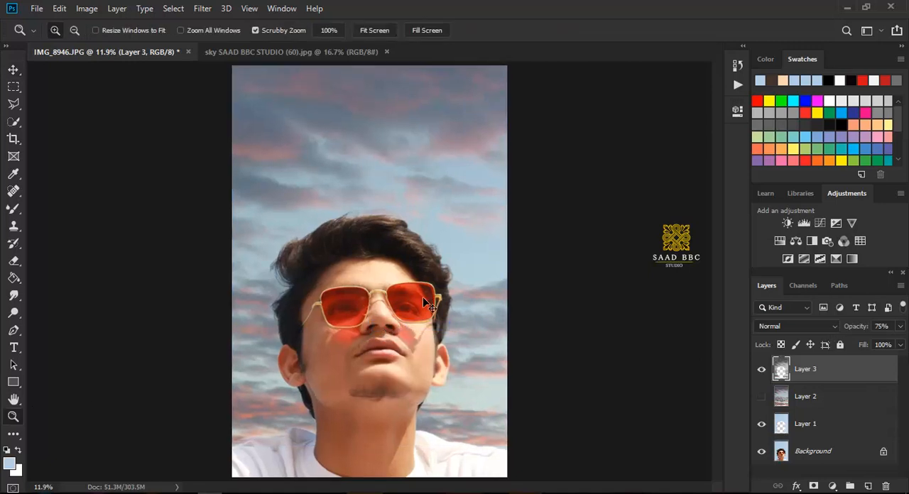
Step: Merge the visible layers into the Background and delete the leftover Layer 2
key(ctrl+shift+e)
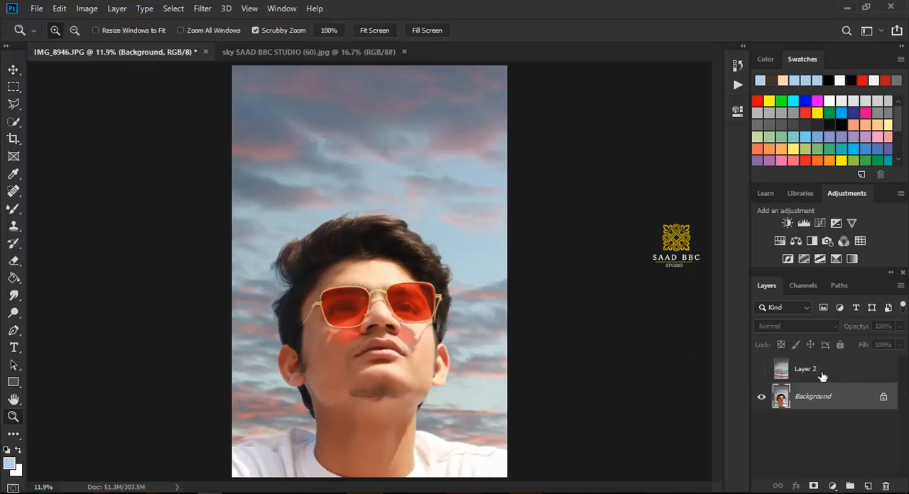
click(824, 374)
click(765, 401)
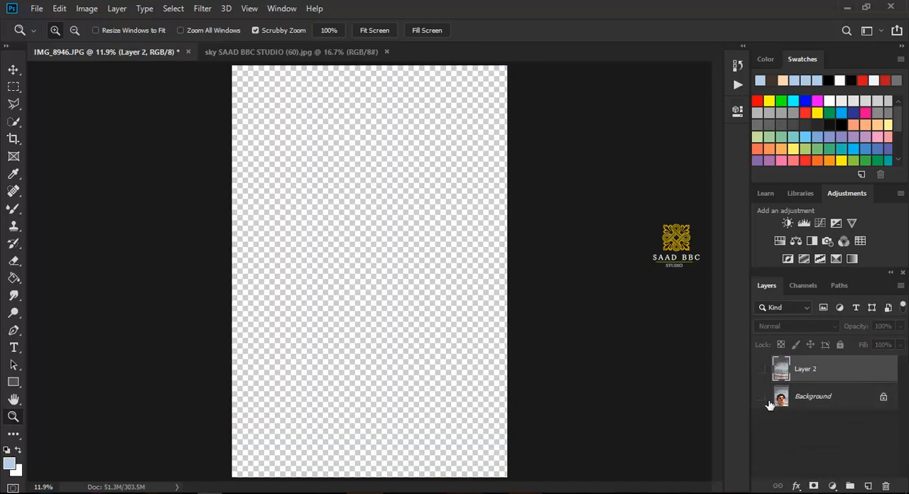
click(761, 369)
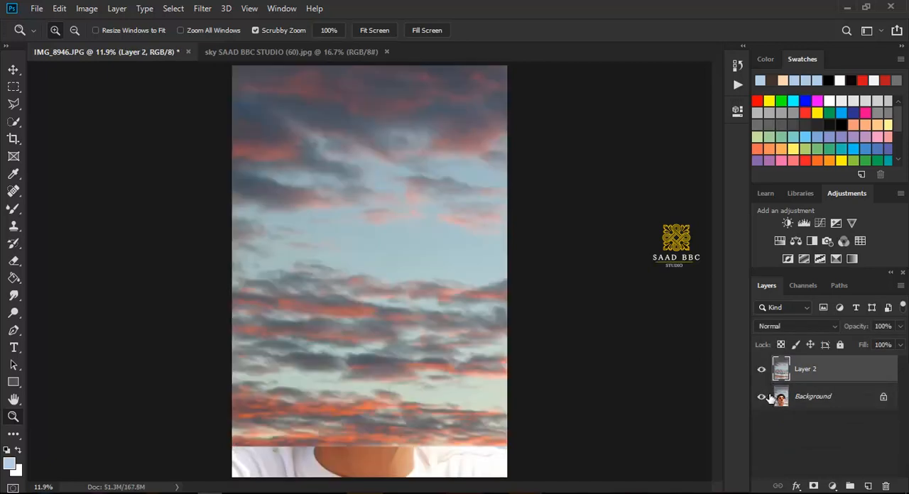
drag(802, 379, 888, 488)
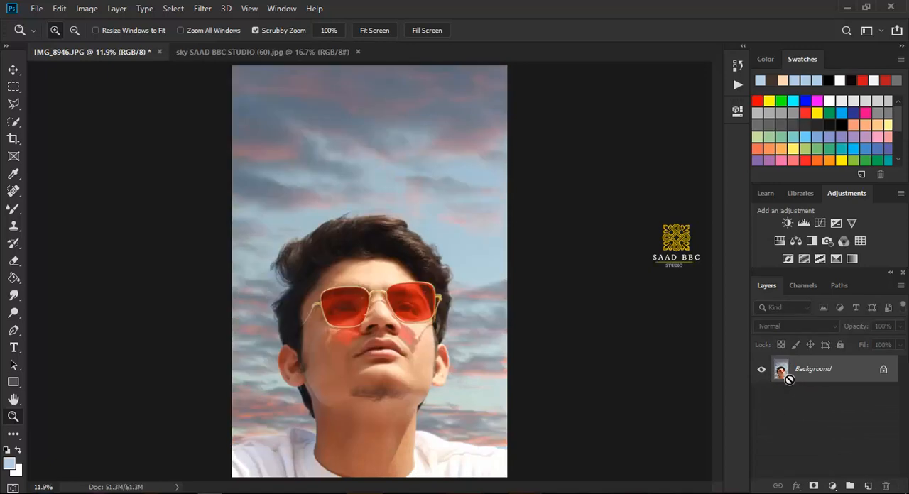
Step: Open the Camera Raw Filter on the Background and set the post-crop vignetting amount to -23
key(ctrl+shift+a)
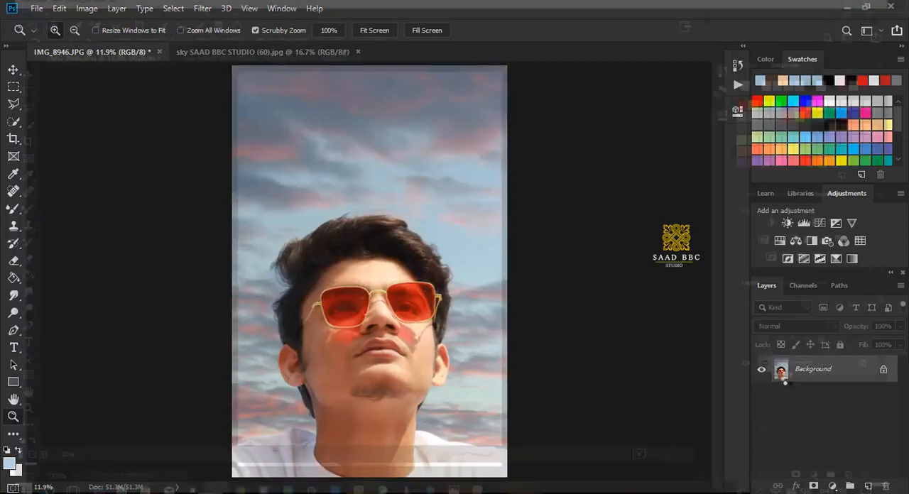
click(812, 126)
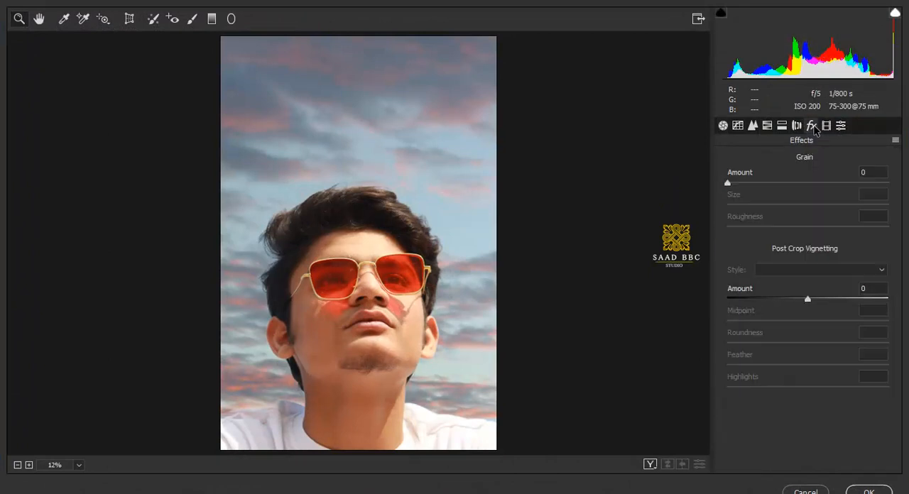
drag(805, 298, 794, 300)
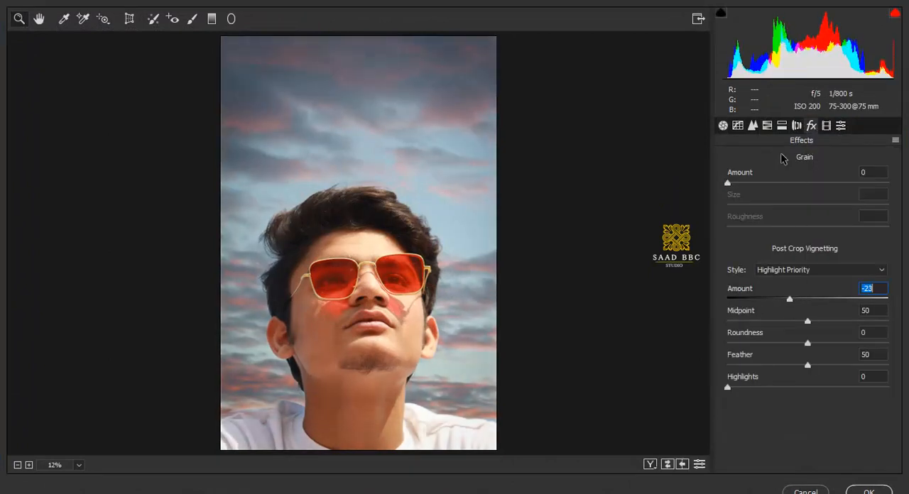
Step: Raise the saturation of the Blues to +59 in the HSL adjustments
click(767, 126)
click(723, 126)
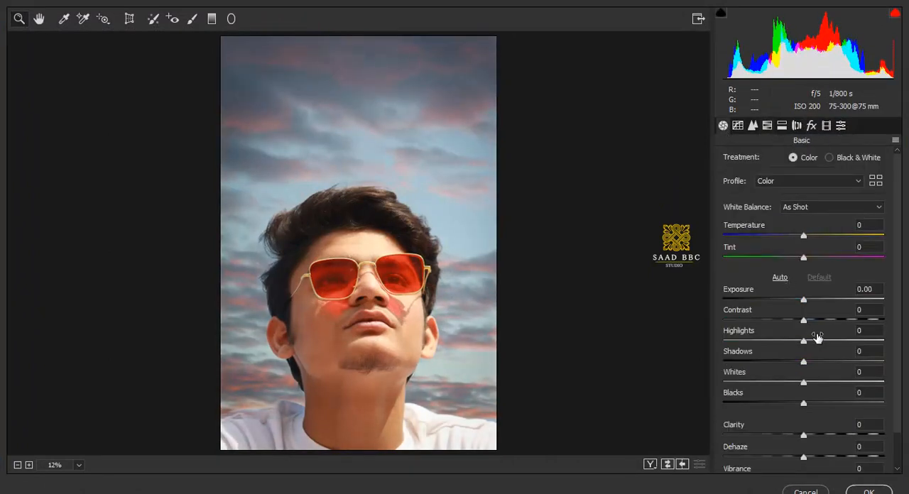
click(768, 126)
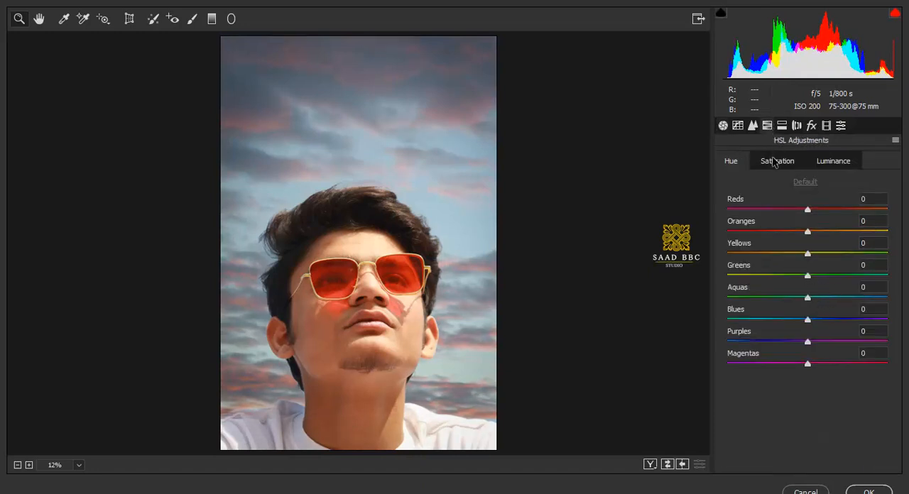
click(773, 160)
click(815, 319)
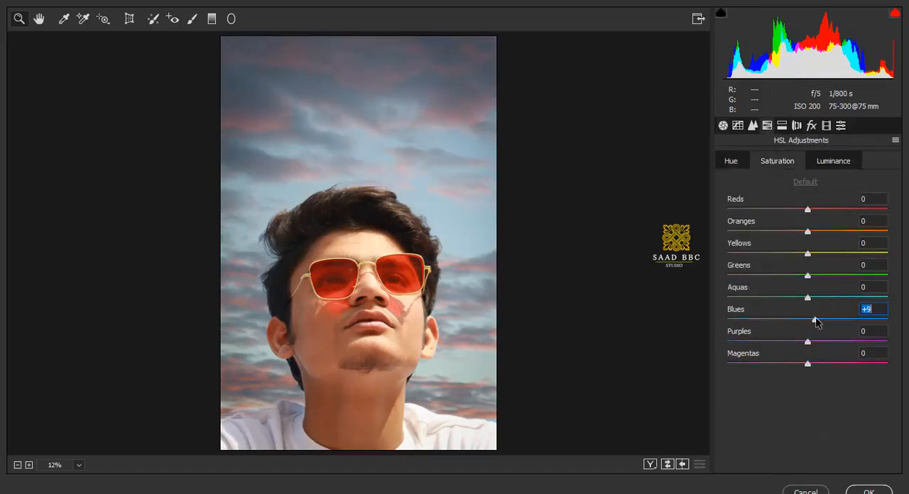
drag(815, 319, 854, 320)
Step: Shift the hue of the Blues toward aqua and set the luminance of the Blues to +16
click(734, 163)
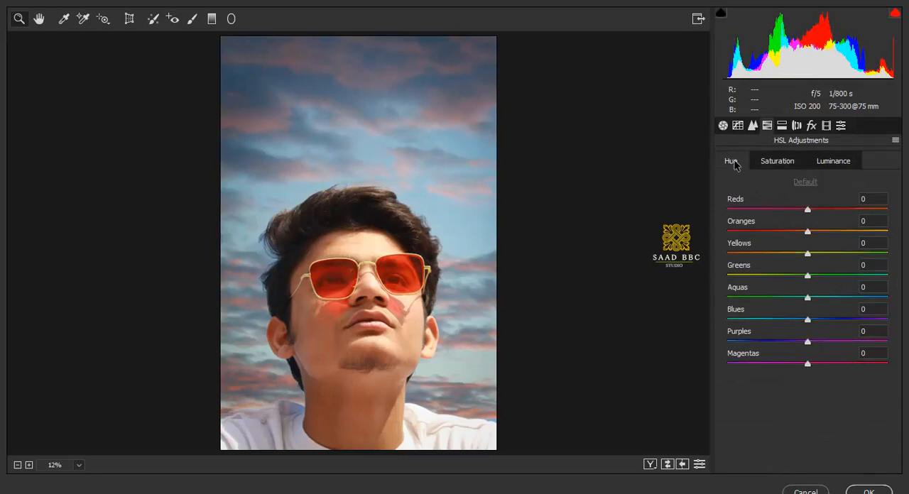
drag(791, 320, 769, 342)
click(827, 163)
Step: Set Highlights to -43, Shadows to +33 and Whites to -48, and raise the saturation of the Reds to +47
click(723, 125)
drag(803, 383, 837, 371)
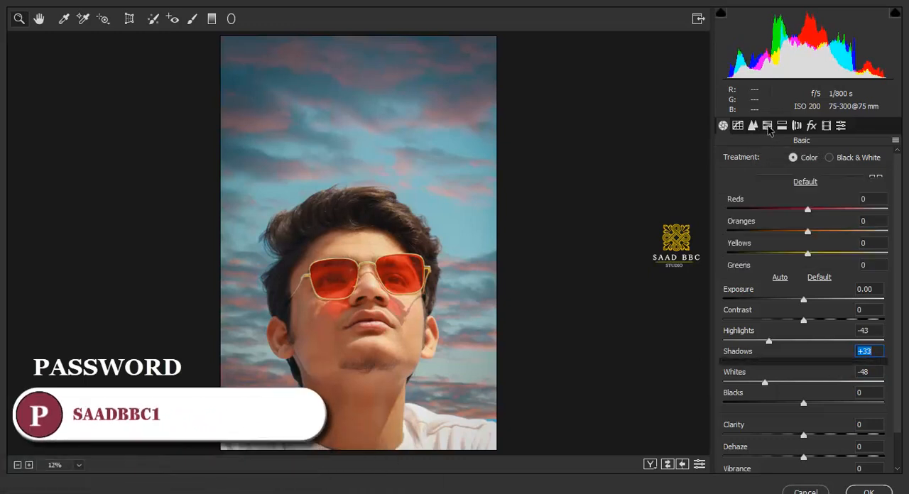
drag(807, 209, 843, 211)
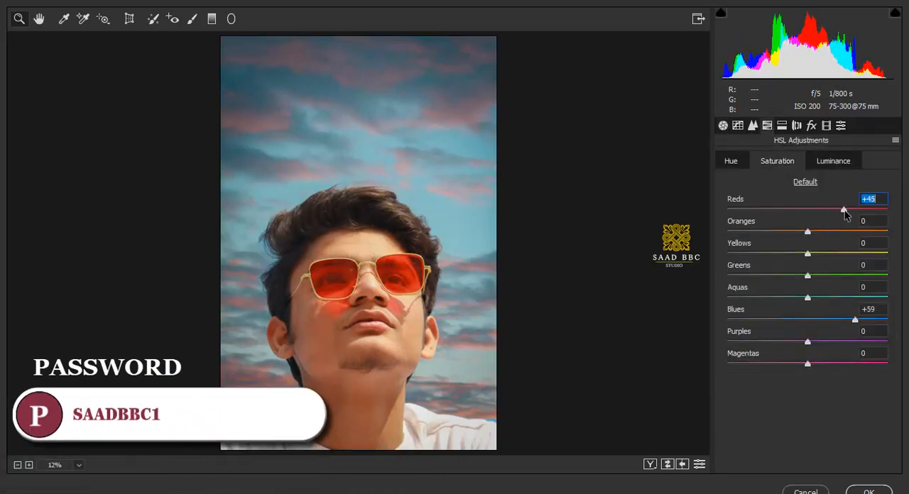
Step: Apply split toning to the highlights and shadows, and set the Blue Primary saturation to +36 in the calibration
click(783, 127)
drag(728, 202, 752, 203)
drag(730, 307, 737, 306)
click(826, 126)
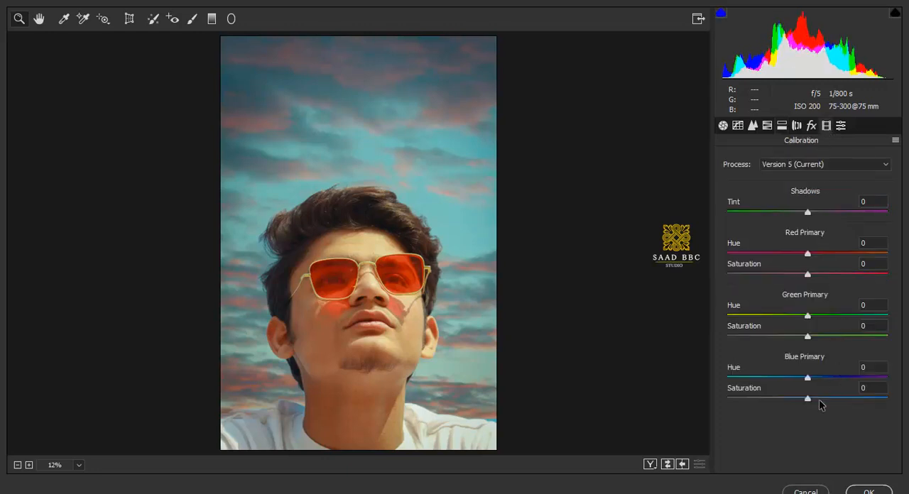
drag(809, 398, 838, 403)
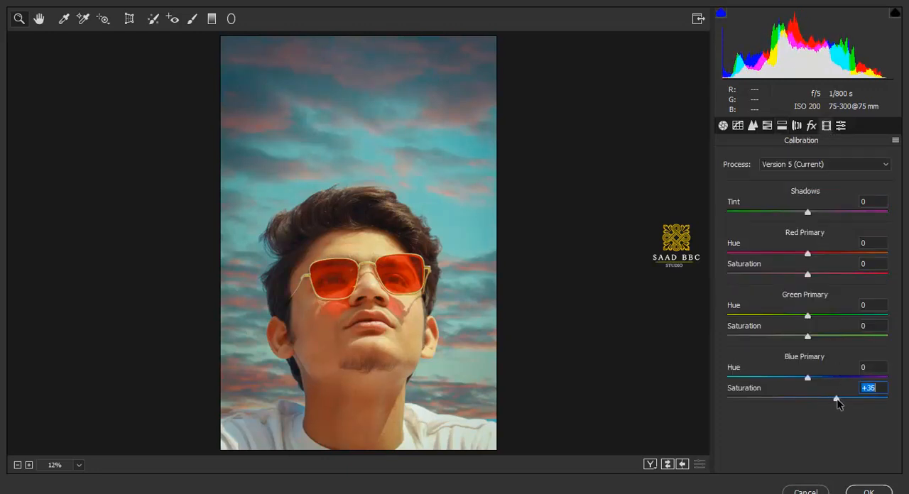
Step: Set Clarity to +18, Dehaze to +15, Blacks to -8, Contrast to +4 and Vibrance to +25 in the basic adjustments
click(723, 125)
drag(803, 435, 816, 456)
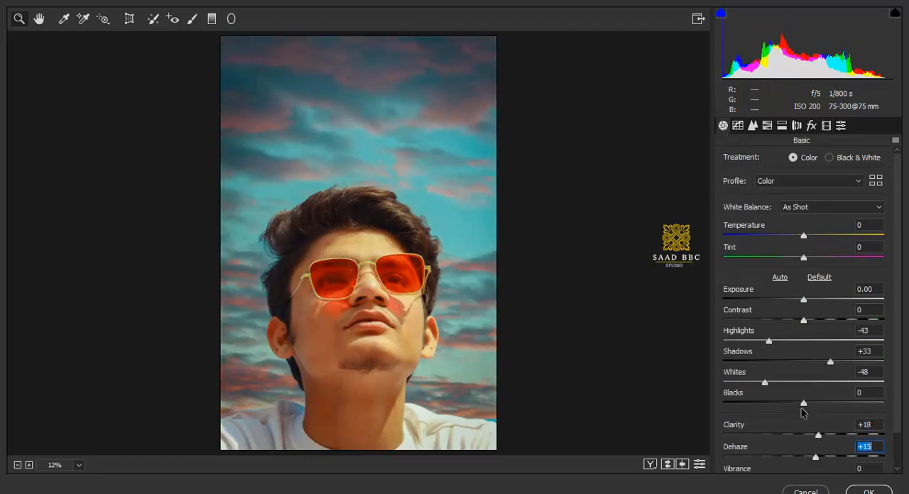
drag(803, 403, 796, 404)
drag(805, 320, 809, 320)
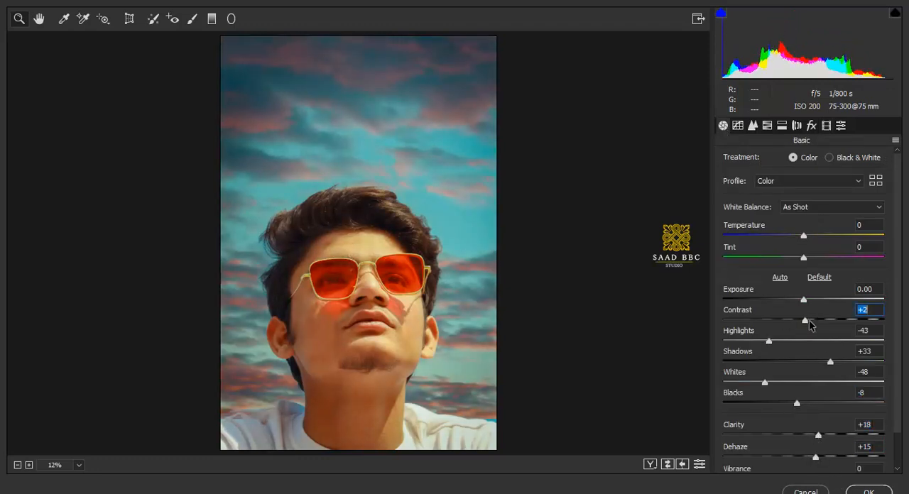
scroll(824, 425, down, 1)
drag(803, 441, 823, 441)
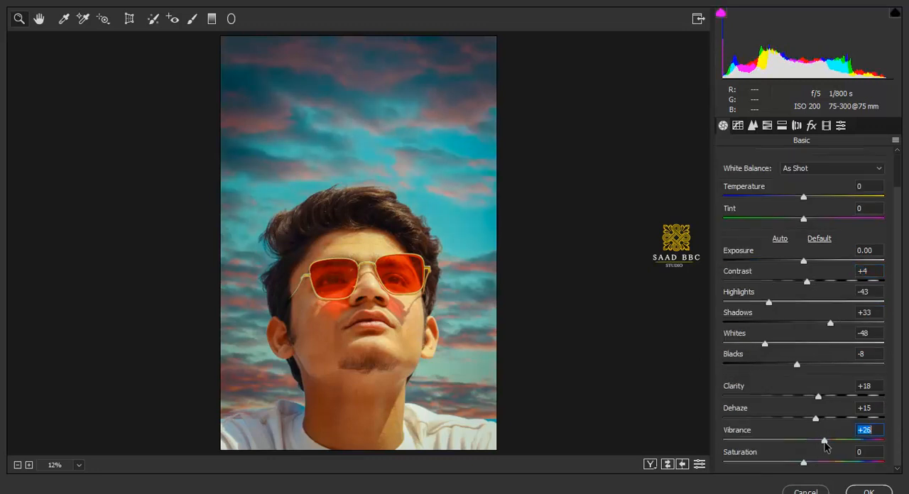
Step: Set the saturation of the Reds to +58 and their luminance to -13, and apply the Camera Raw adjustments
click(767, 125)
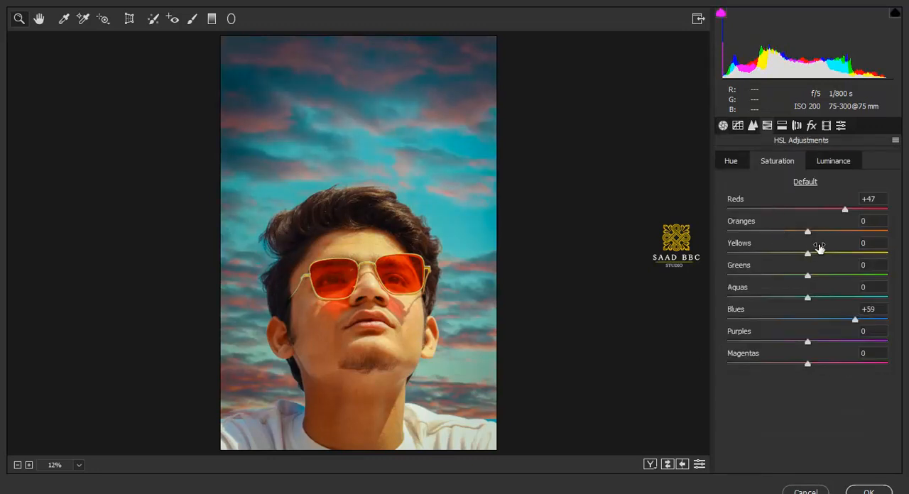
click(833, 160)
drag(808, 210, 796, 213)
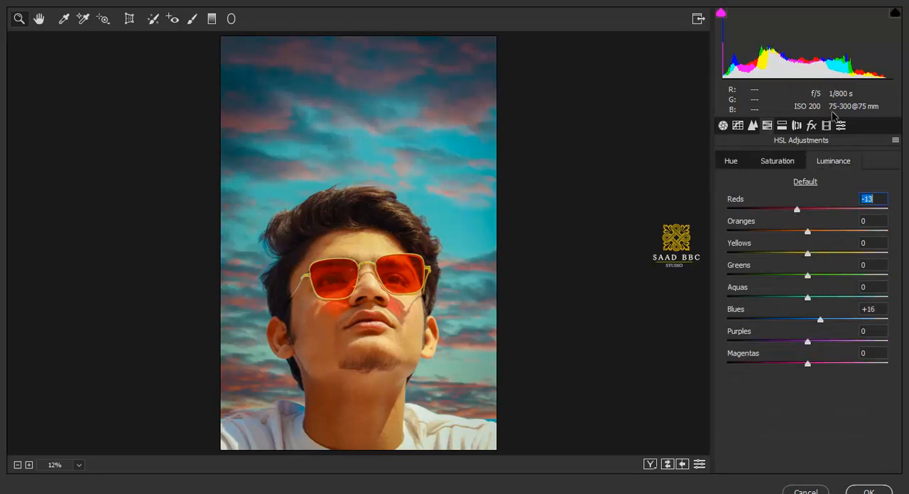
click(811, 125)
click(869, 491)
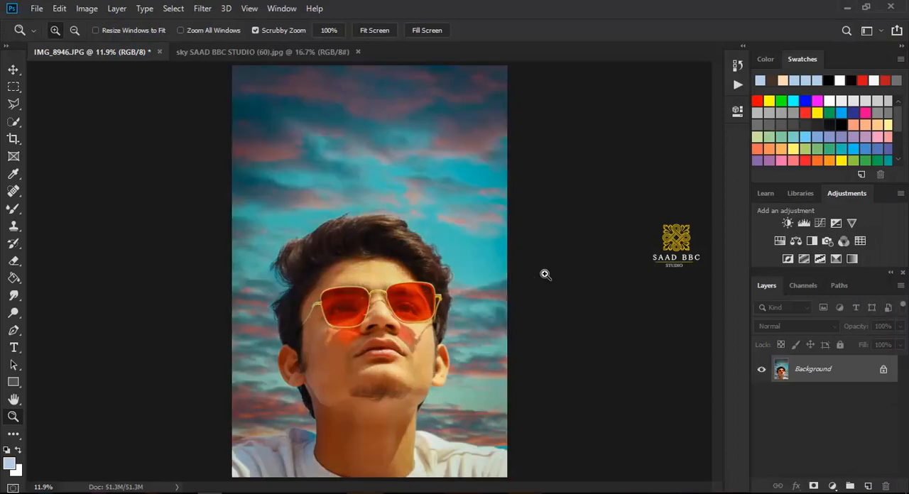
Step: Examine the graded portrait zoomed out, enlarged and fitted on screen, and switch to the original cloudy sky image
scroll(426, 324, down, 6)
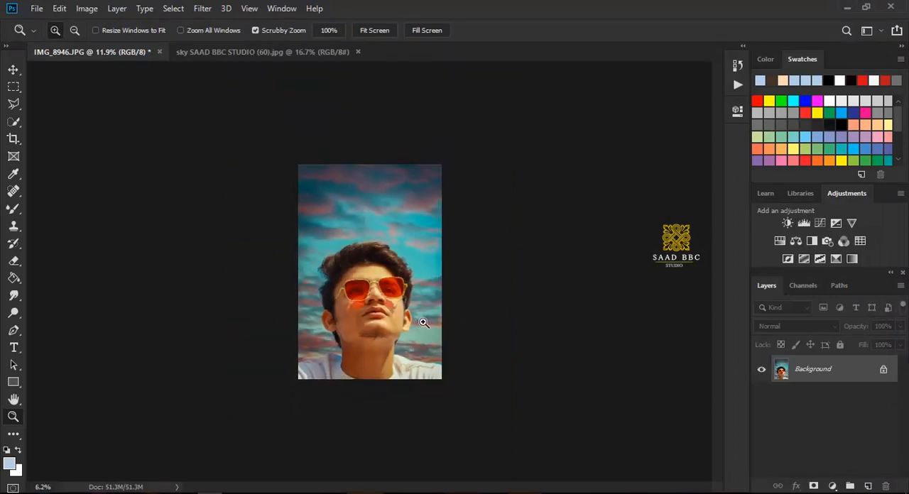
scroll(388, 327, up, 5)
scroll(388, 327, up, 3)
scroll(497, 359, up, 1)
right_click(423, 261)
click(430, 267)
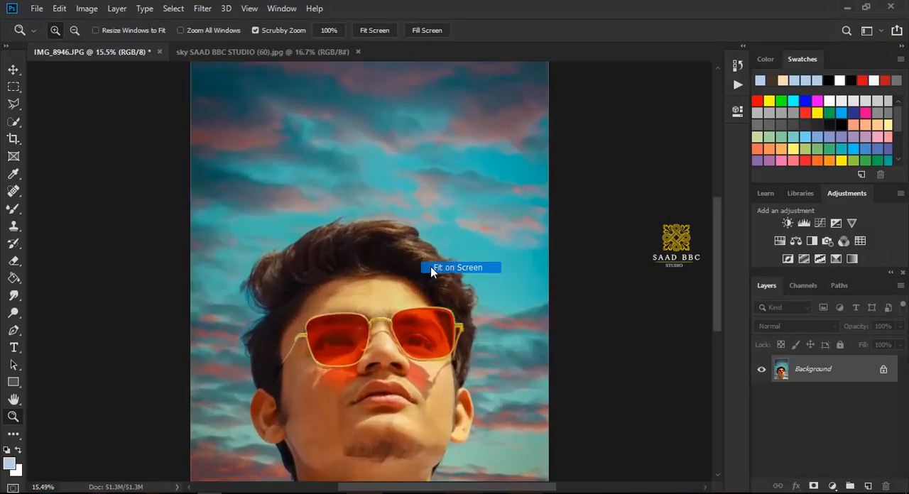
click(305, 55)
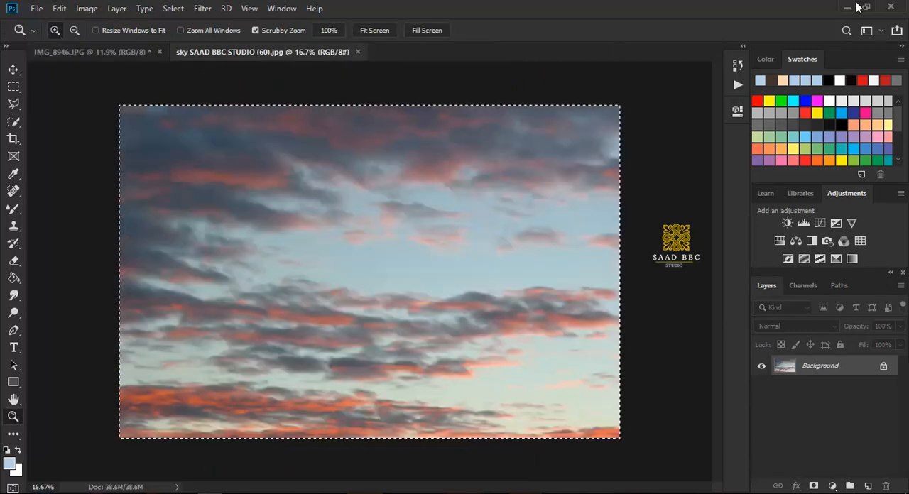